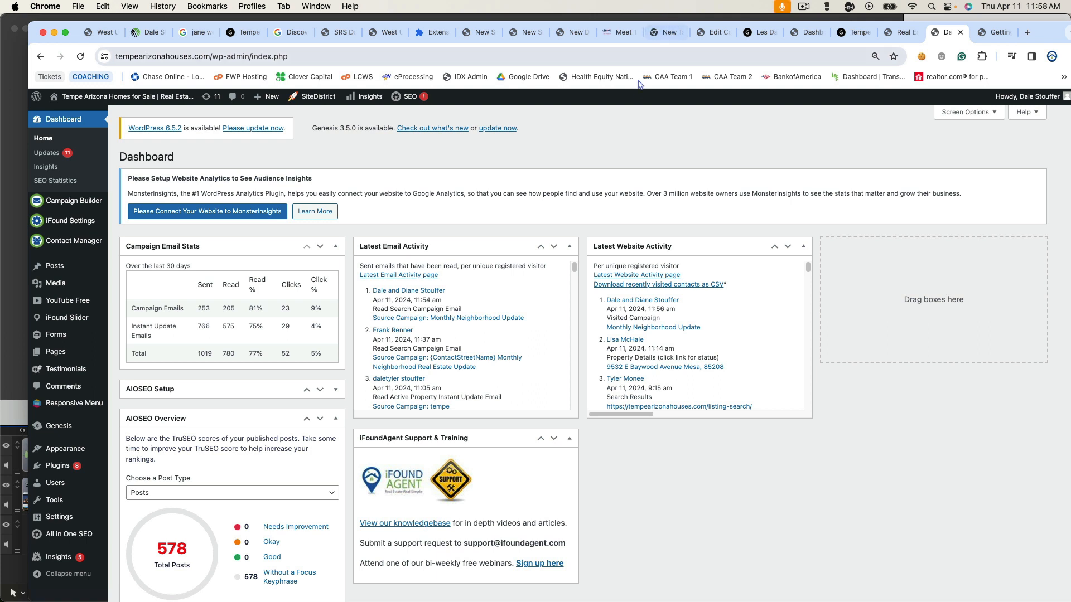
# - Show the iFound Settings submenu in the WordPress admin sidebar
pyautogui.moveTo(83, 230)
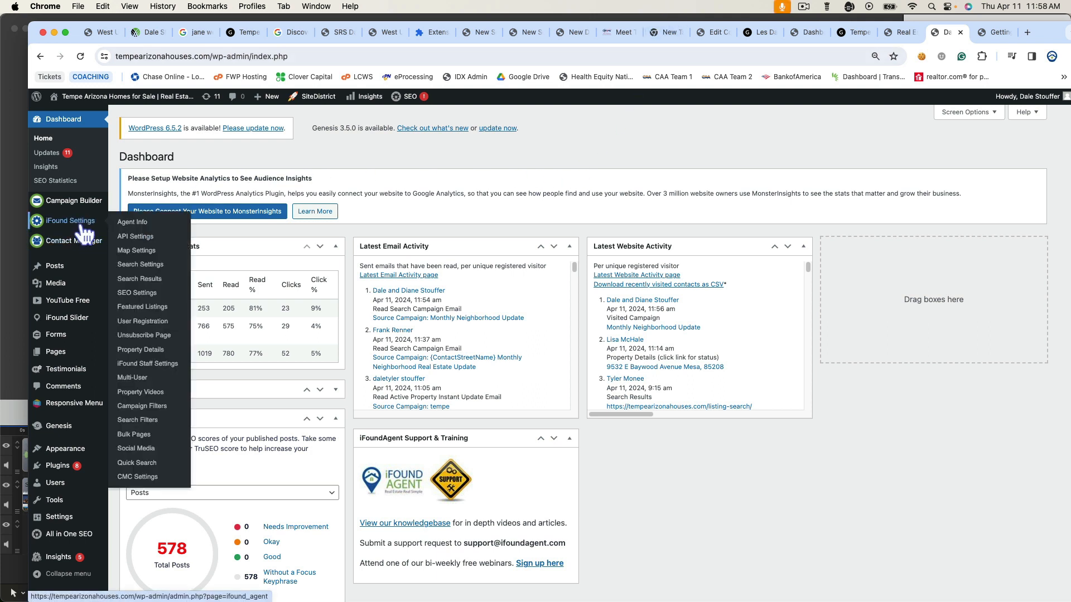
# - Review the iFound Agent Info form, then go to Contact Manager Settings
pyautogui.click(136, 226)
pyautogui.scroll(-3, 559, 250)
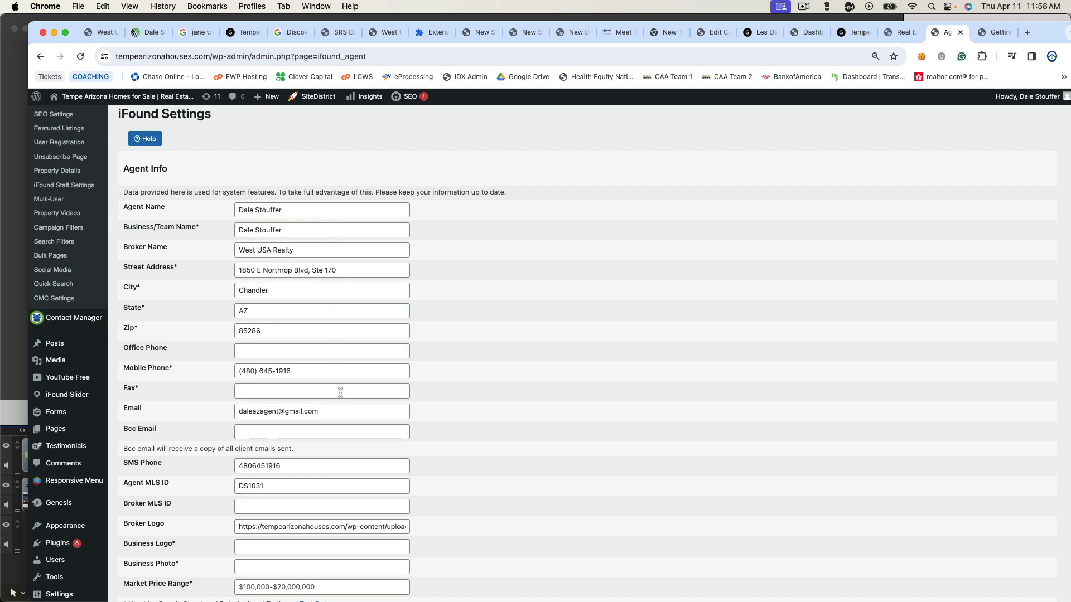
pyautogui.scroll(-2, 341, 393)
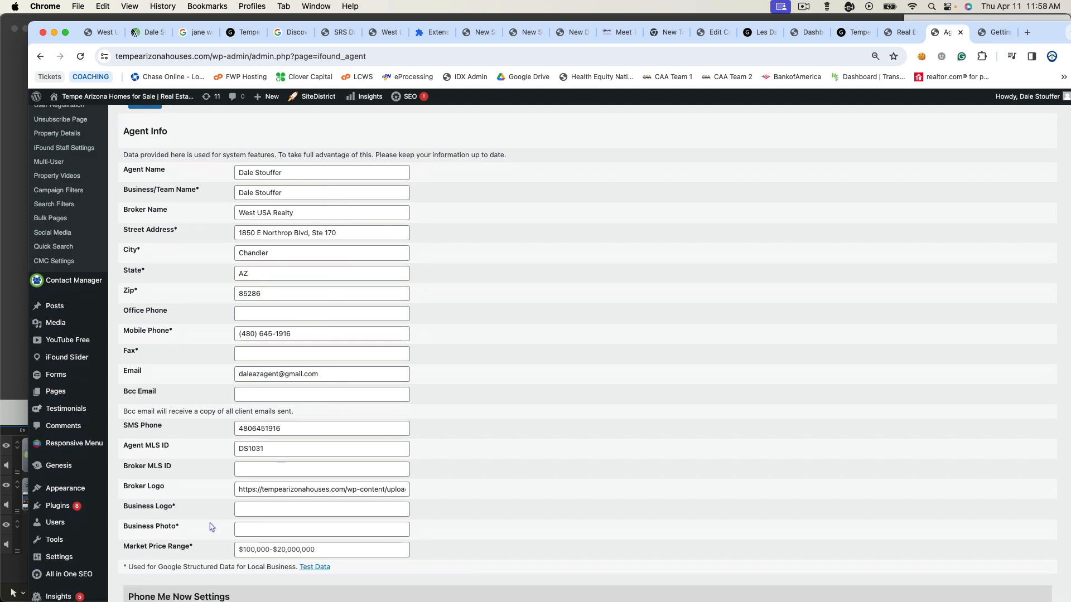
pyautogui.scroll(1, 211, 527)
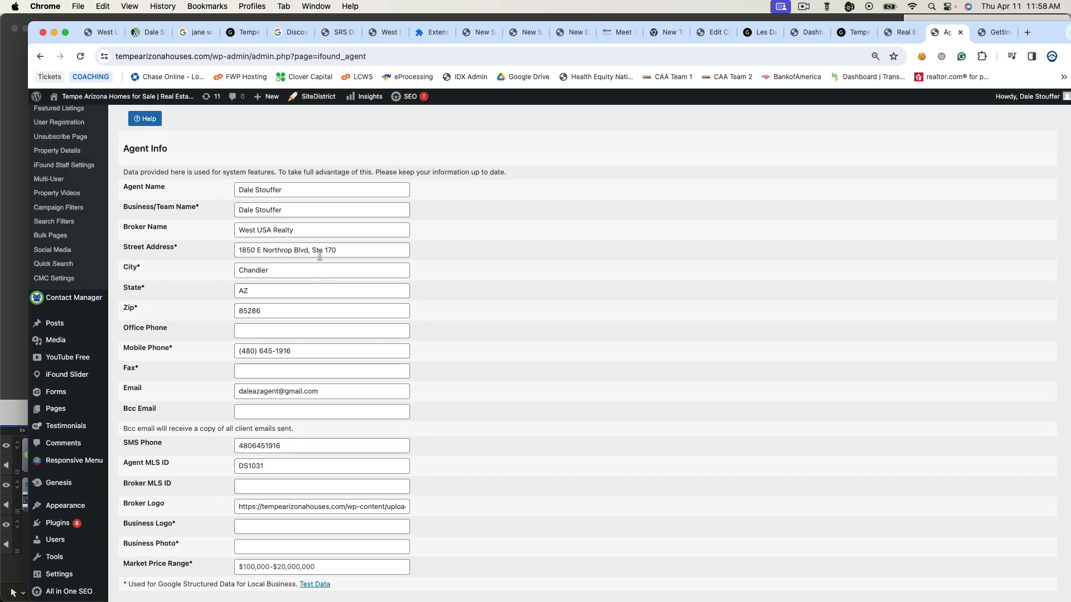
pyautogui.scroll(-10, 508, 369)
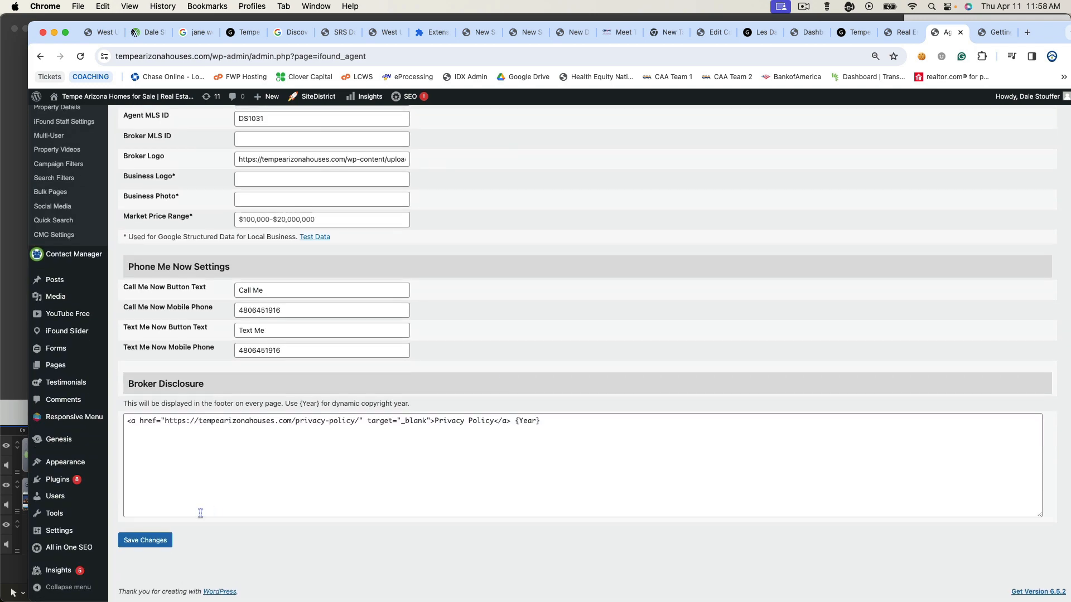
pyautogui.scroll(10, 145, 544)
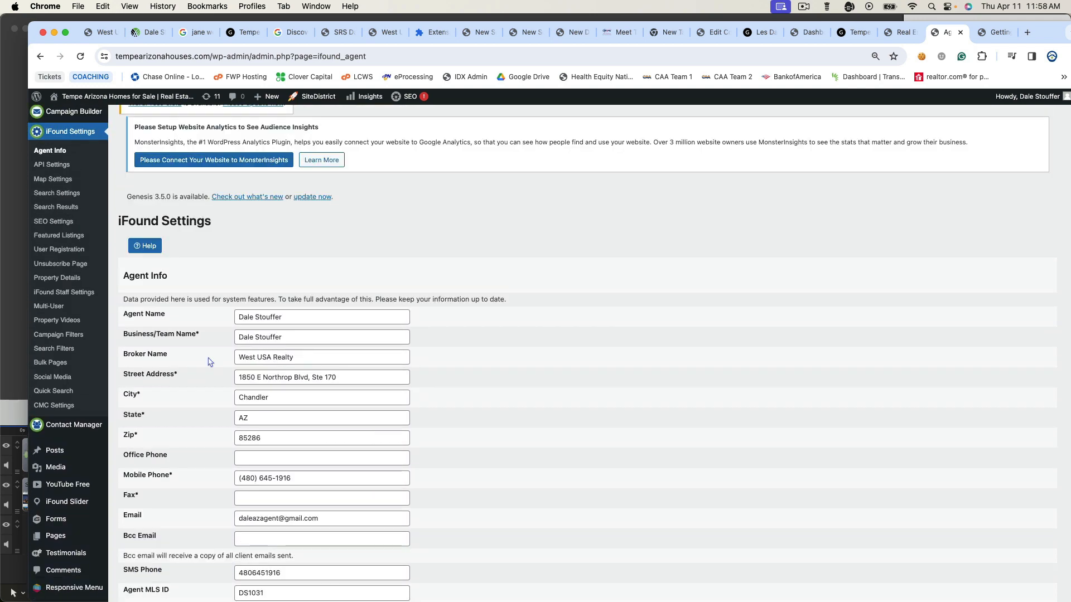
pyautogui.scroll(-5, 204, 360)
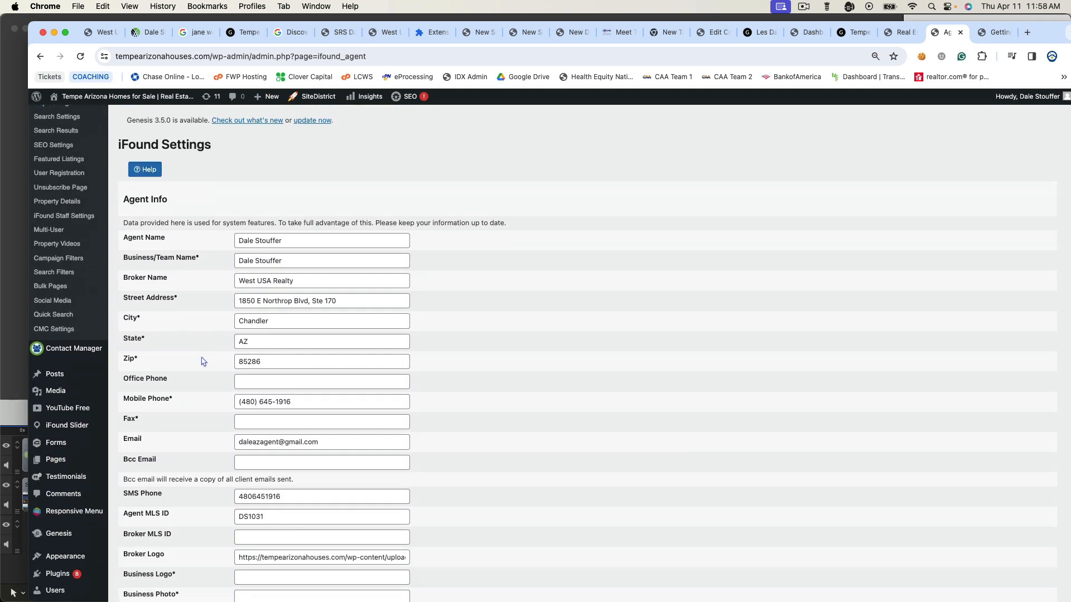
pyautogui.moveTo(89, 276)
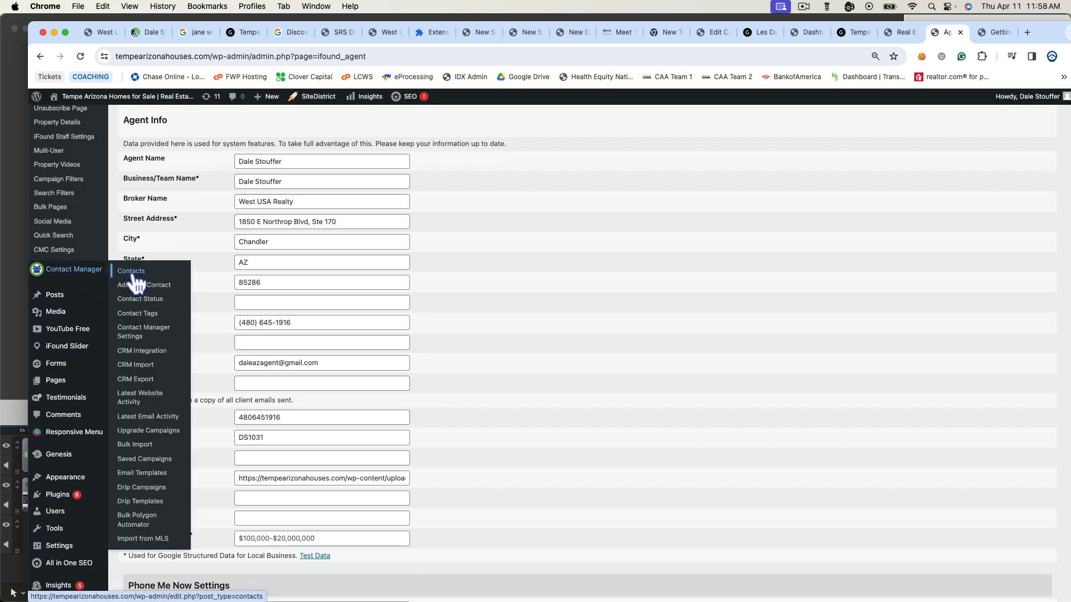
pyautogui.click(135, 339)
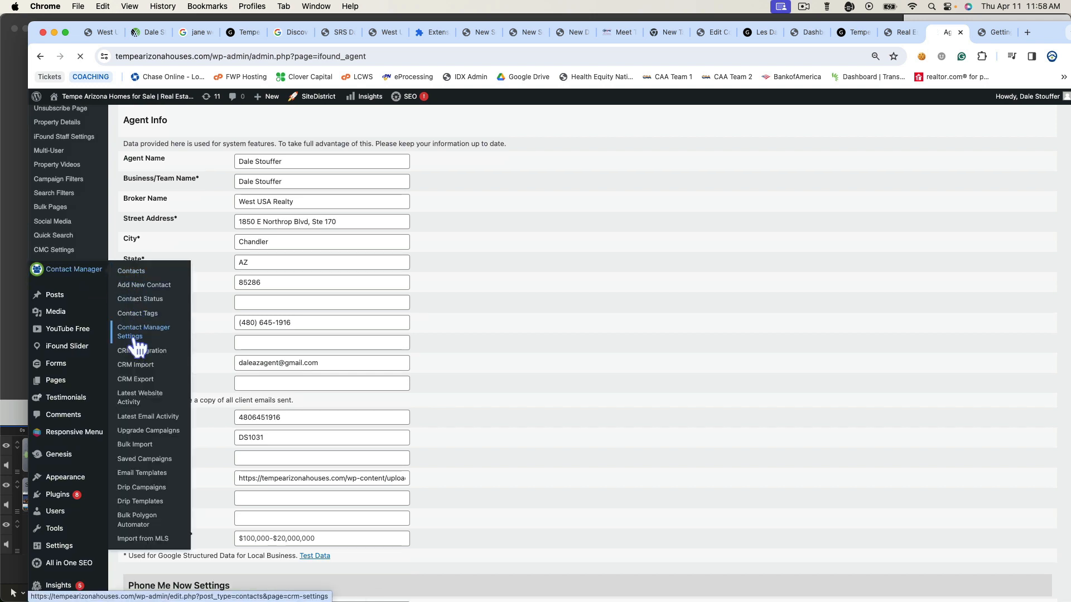
# - Enter the agent's mobile number as the SMS Number and tick SMS Opt-in
pyautogui.scroll(-3, 221, 326)
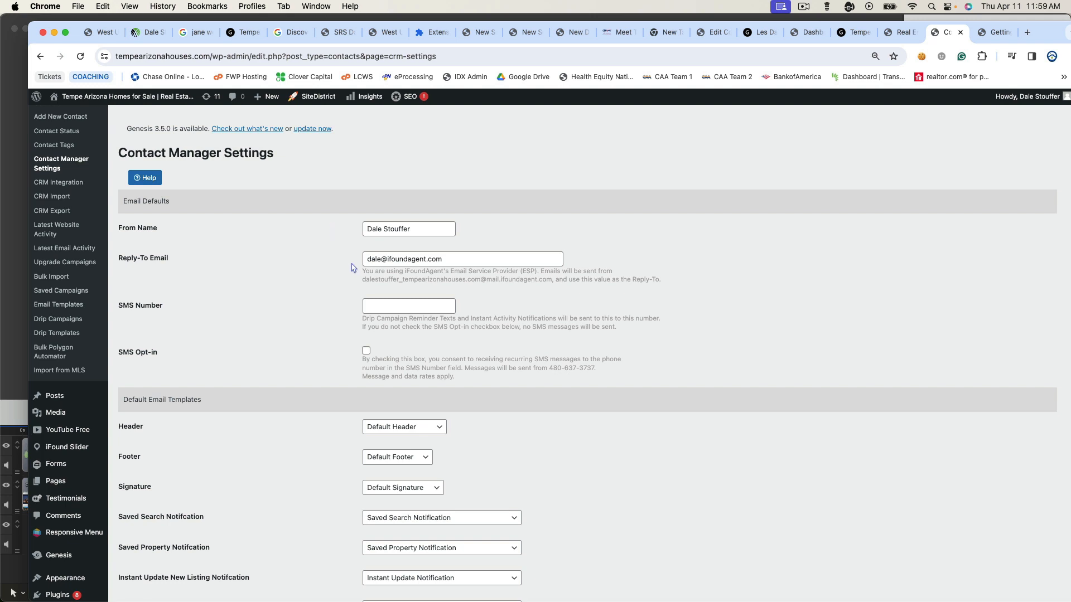
pyautogui.scroll(-3, 325, 285)
pyautogui.click(405, 204)
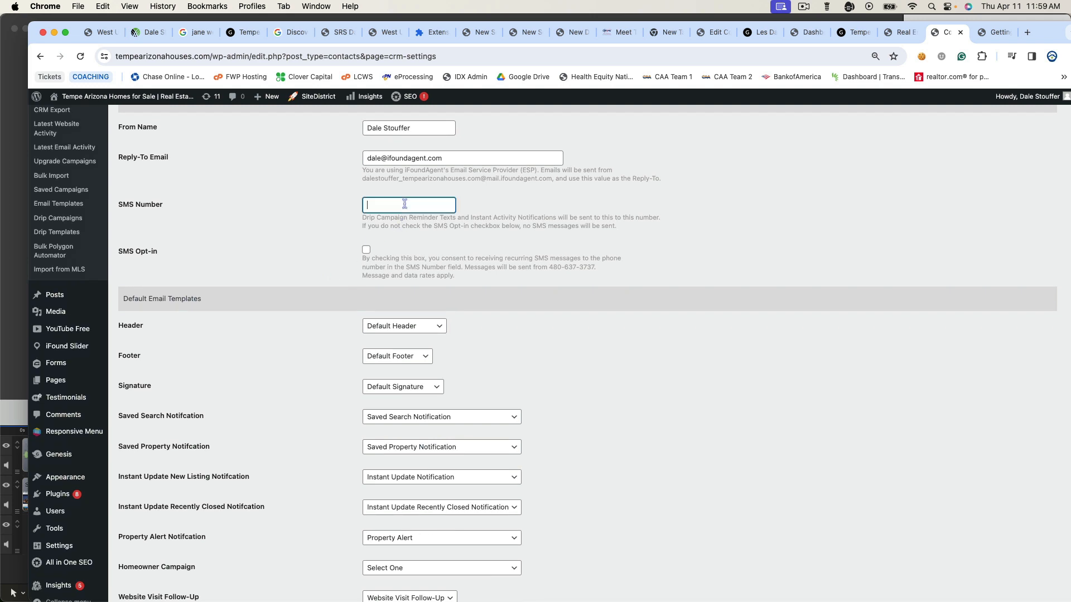
pyautogui.click(366, 249)
pyautogui.scroll(-3, 311, 304)
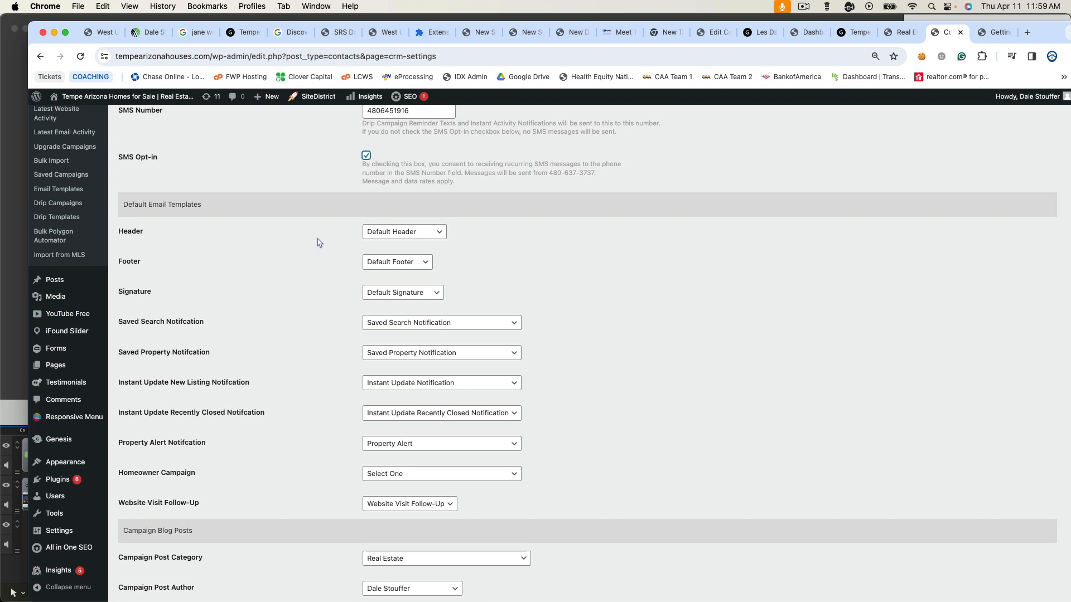
pyautogui.scroll(-3, 319, 242)
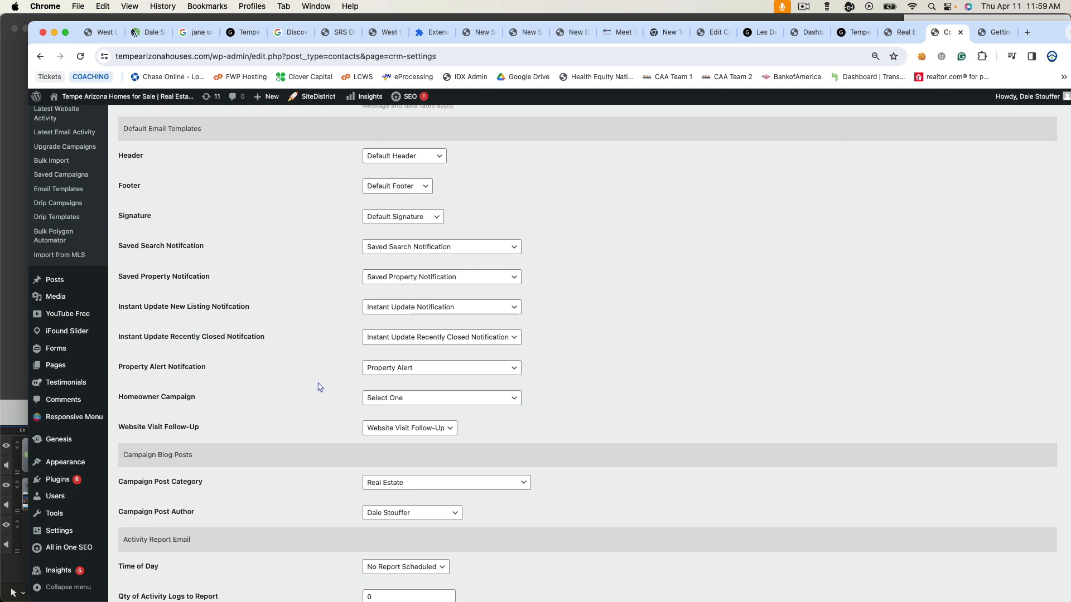
# - Choose 'Homeowner Campaign' as the Homeowner Campaign email template
pyautogui.click(421, 401)
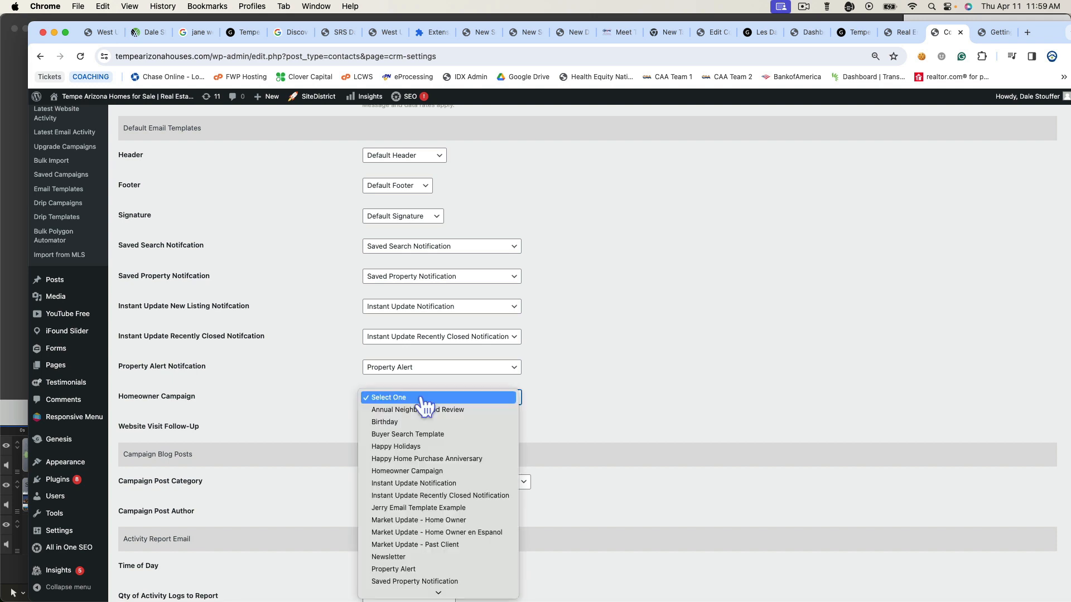
pyautogui.click(430, 470)
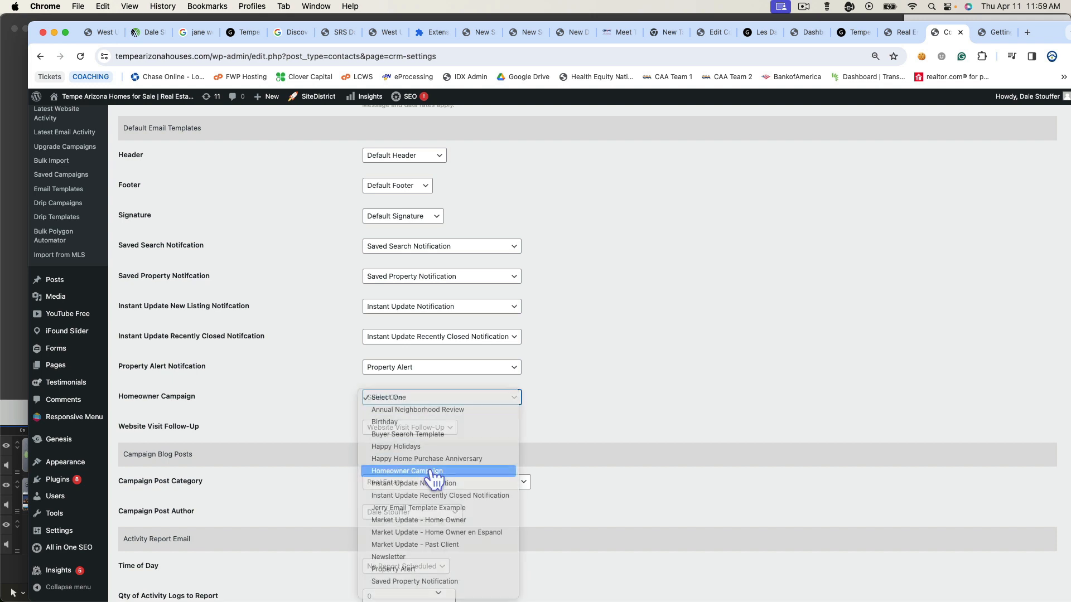
pyautogui.click(309, 408)
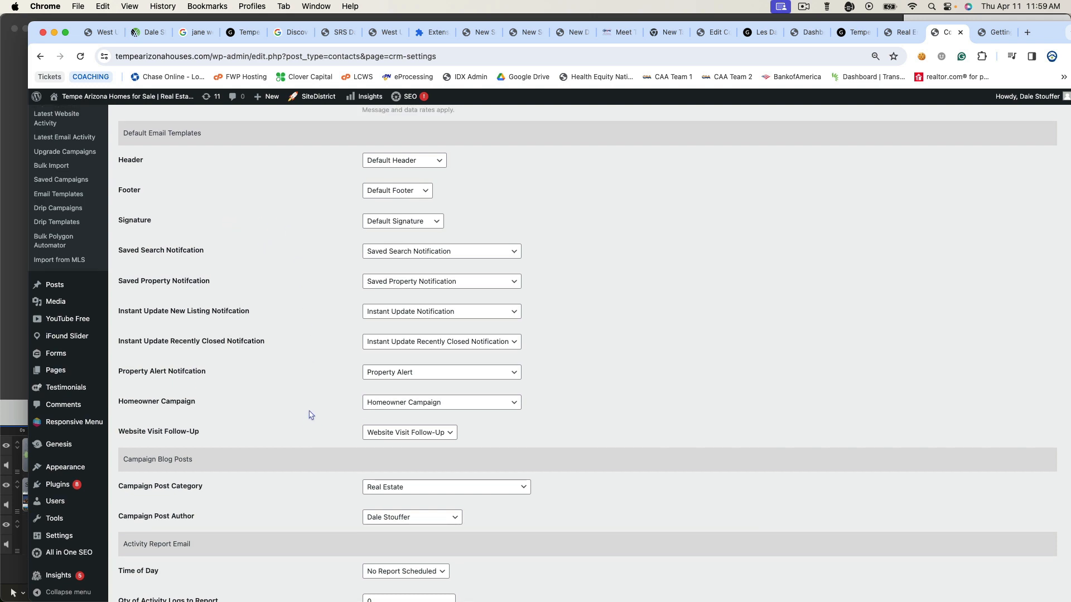
pyautogui.scroll(-5, 312, 418)
pyautogui.scroll(-1, 315, 262)
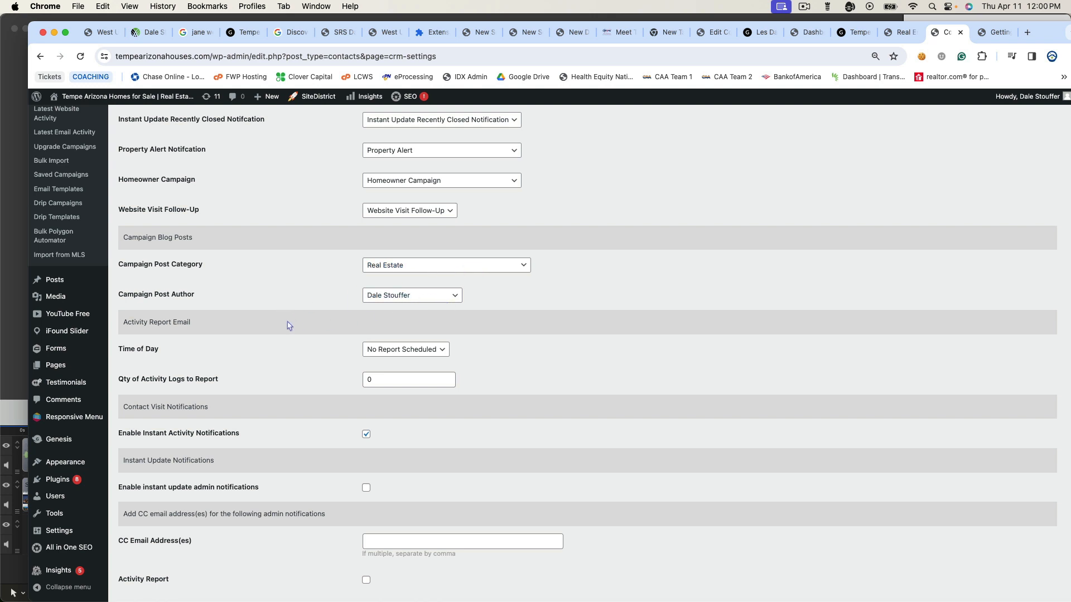
pyautogui.scroll(-3, 287, 323)
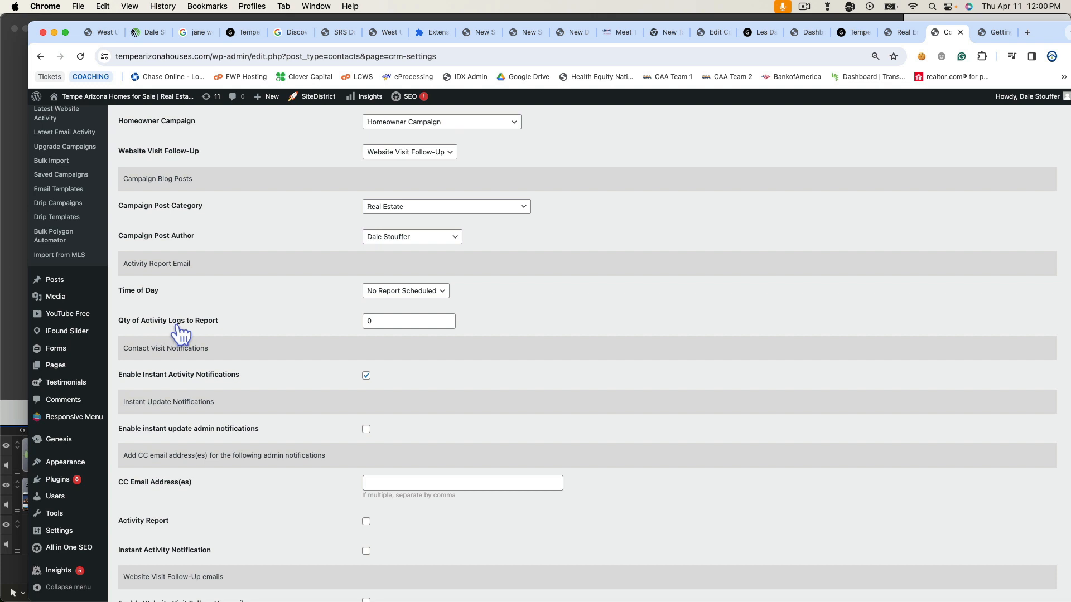
# - Schedule the Activity Report Email for 7:00 am, reporting 30 activity logs
pyautogui.click(410, 292)
pyautogui.click(400, 341)
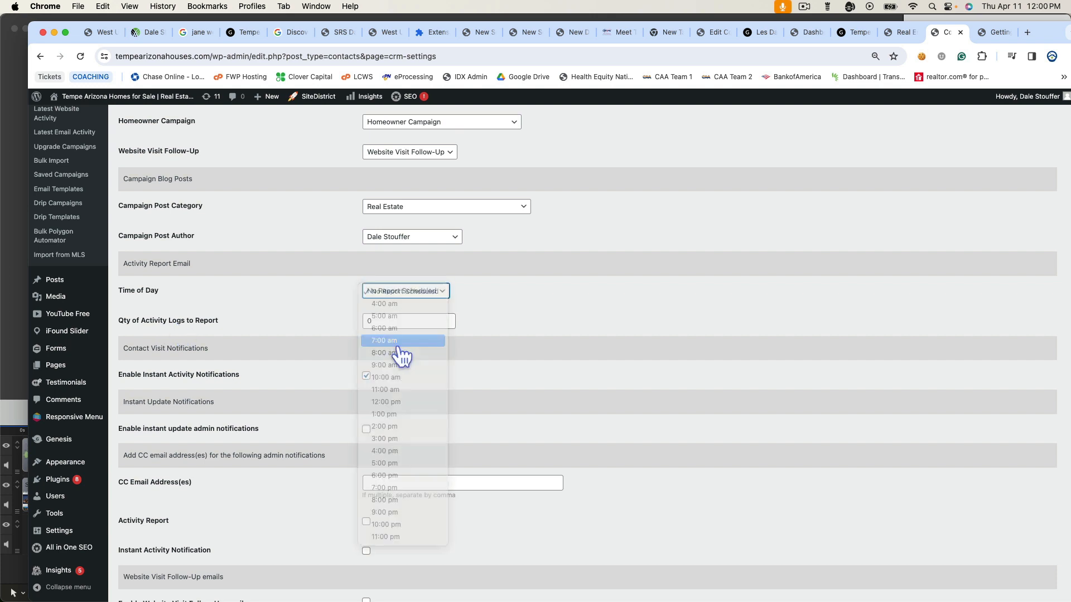
pyautogui.doubleClick(368, 321)
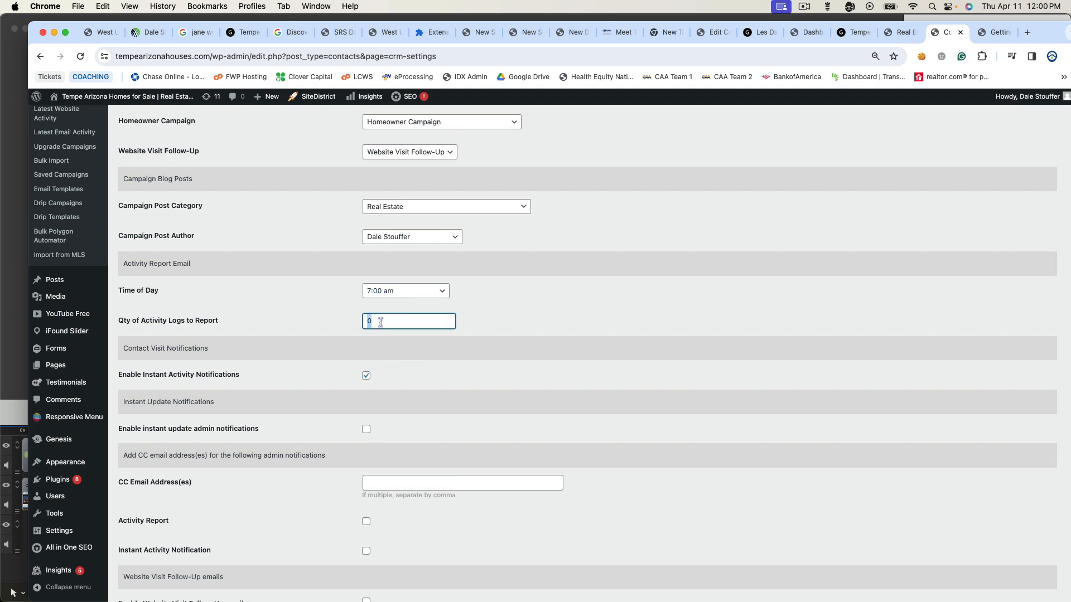
pyautogui.write('30')
pyautogui.scroll(-3, 484, 338)
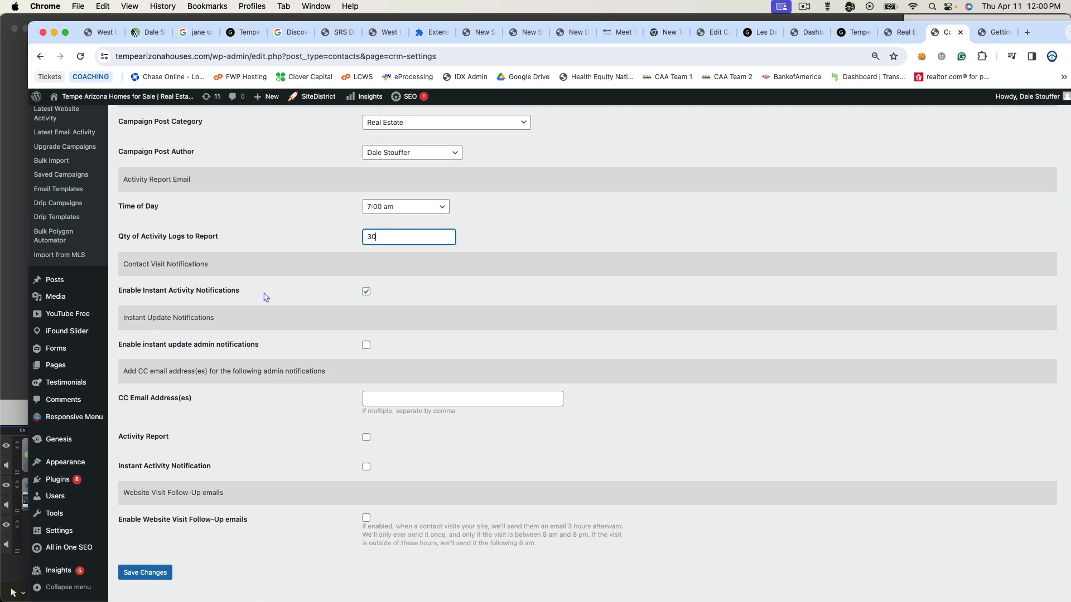
pyautogui.click(366, 291)
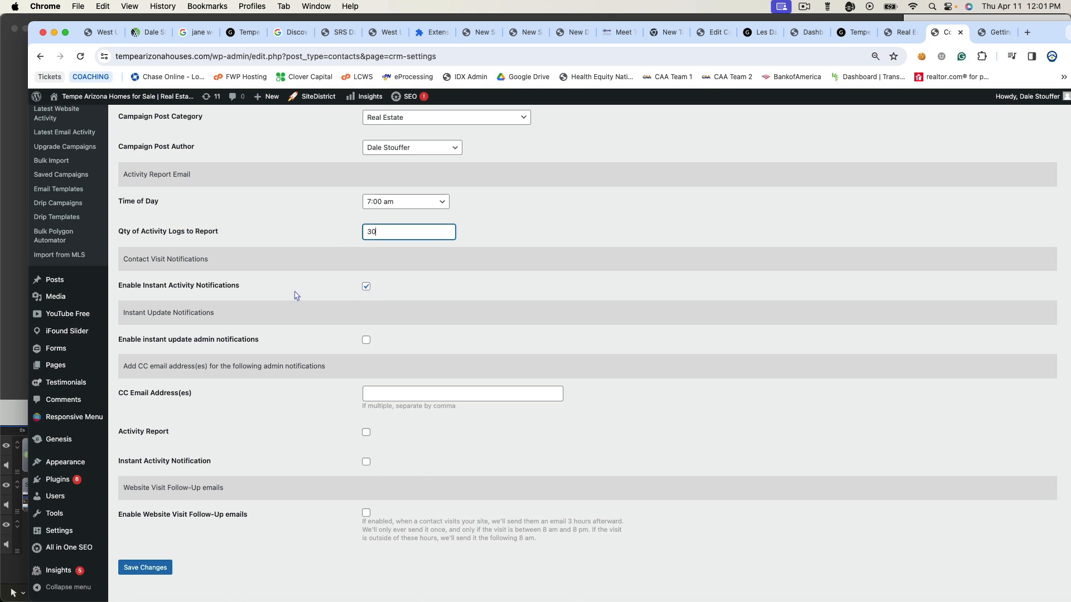
pyautogui.scroll(-1, 296, 295)
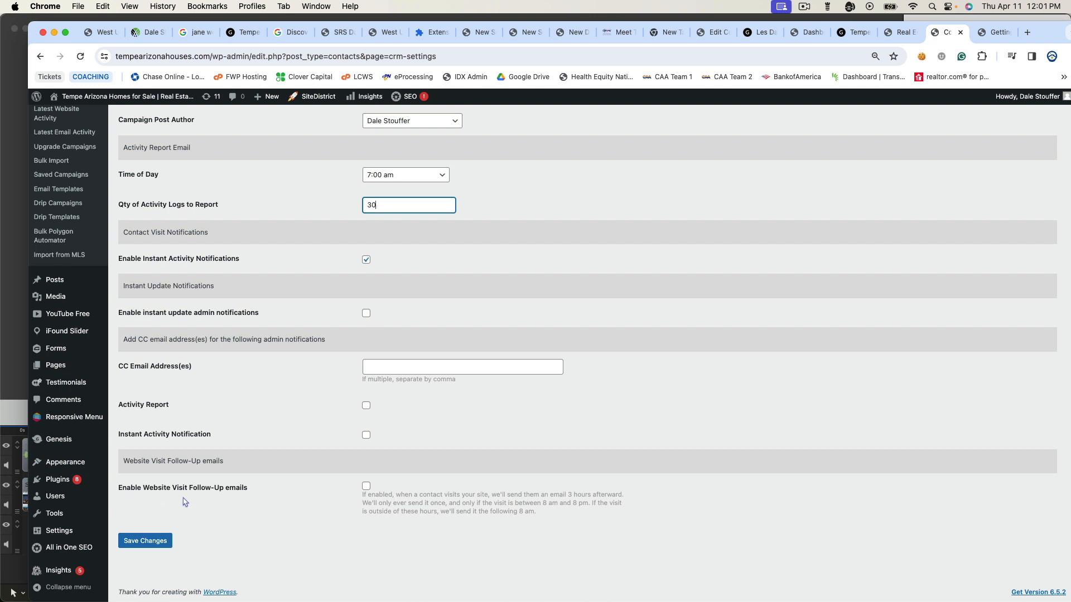
# - Enable Website Visit Follow-Up emails and save the Contact Manager settings
pyautogui.click(367, 487)
pyautogui.scroll(-1, 313, 459)
pyautogui.click(146, 539)
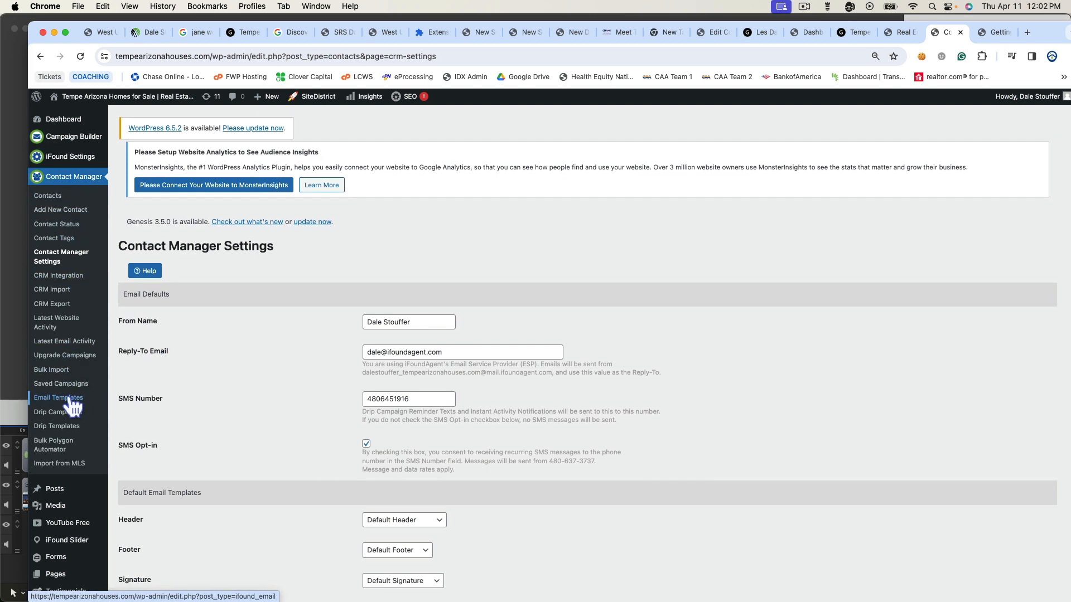
pyautogui.click(72, 407)
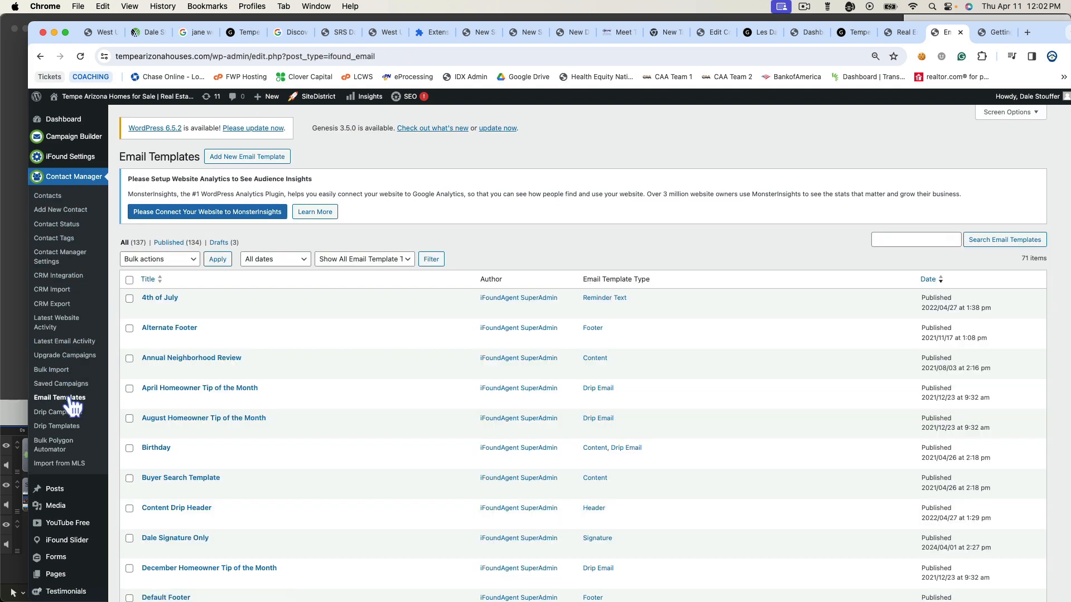
pyautogui.scroll(-1, 324, 364)
pyautogui.scroll(-5, 324, 364)
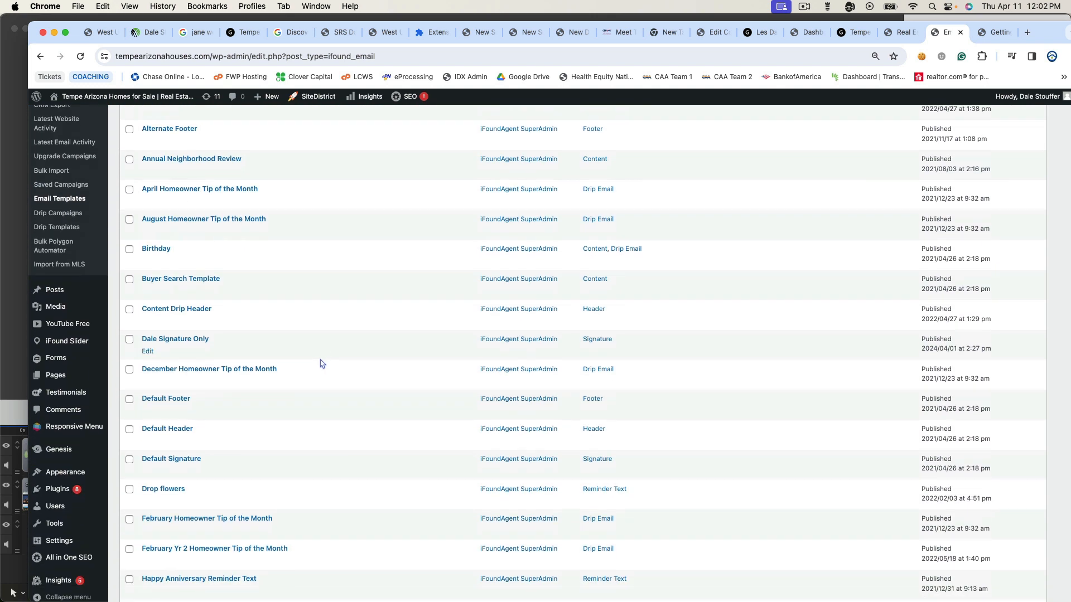
pyautogui.scroll(-2, 301, 365)
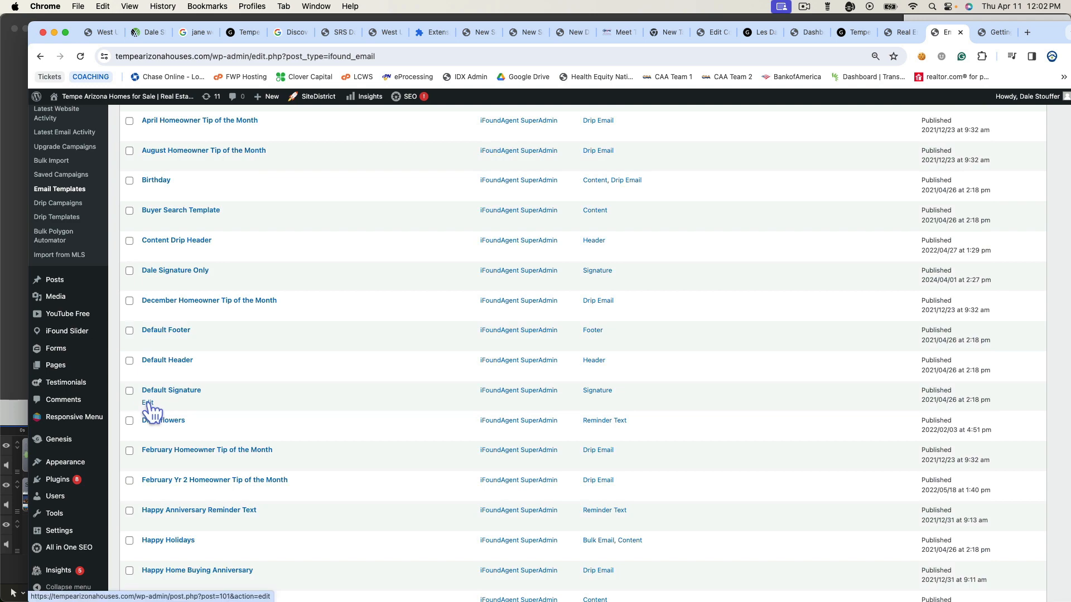
pyautogui.click(147, 402)
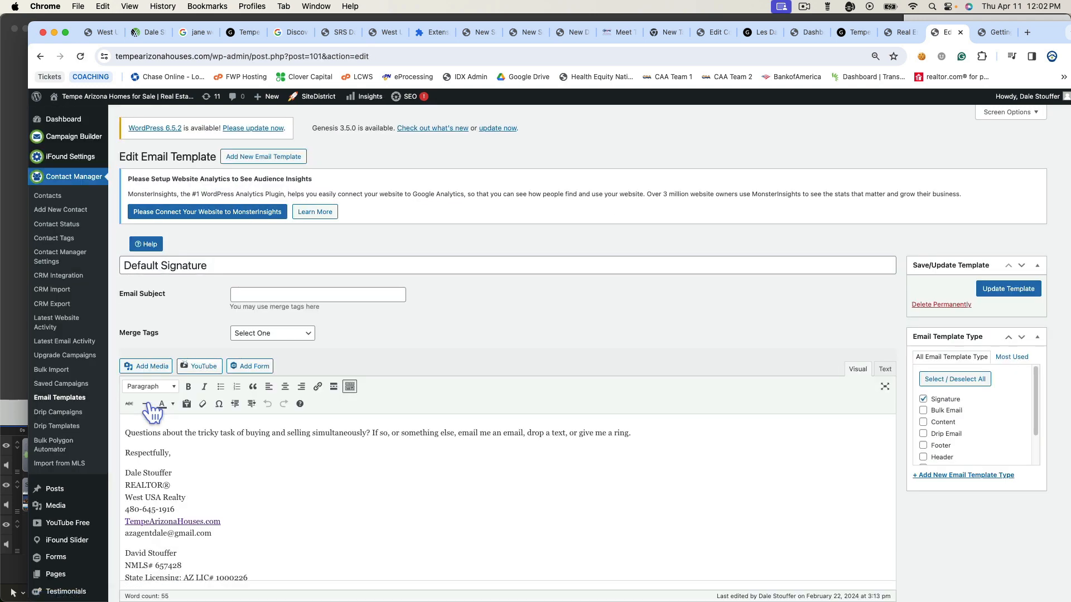
pyautogui.scroll(-4, 148, 323)
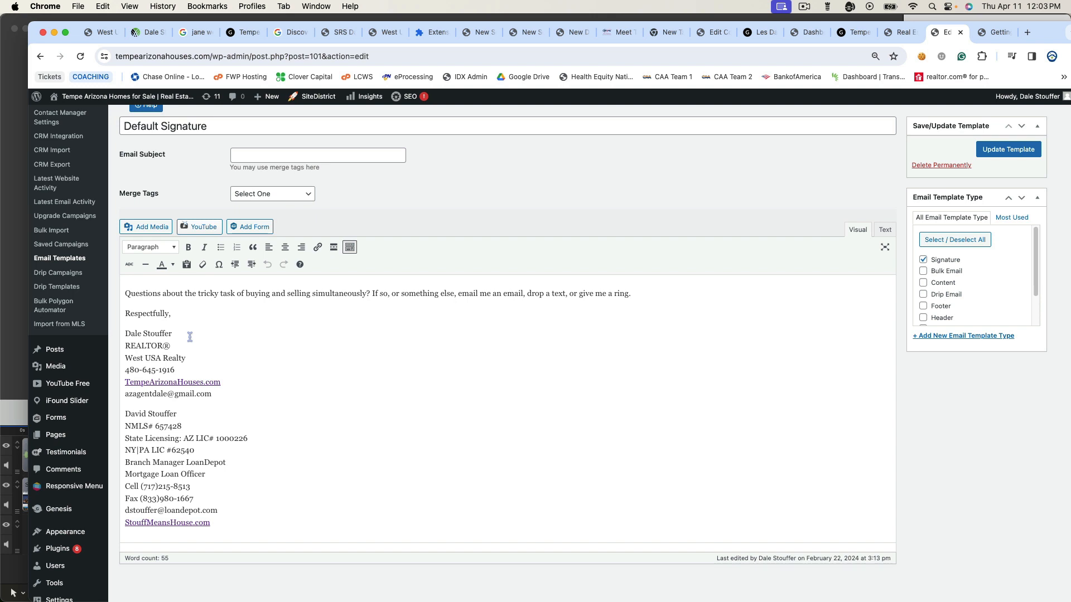
pyautogui.click(165, 345)
pyautogui.moveTo(166, 346); pyautogui.dragTo(171, 346)
pyautogui.scroll(-2, 249, 351)
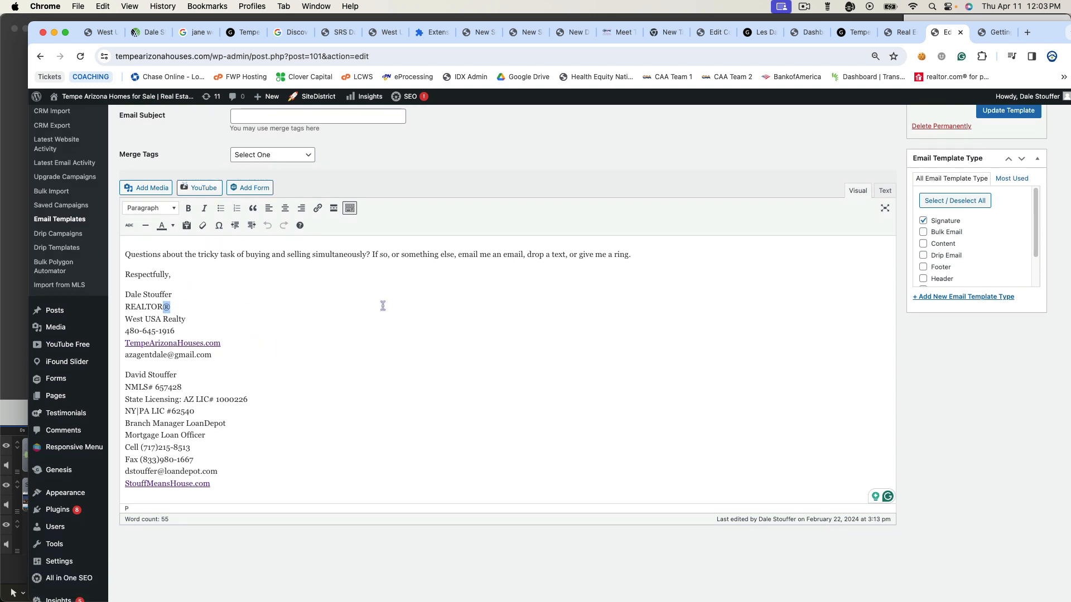
pyautogui.scroll(3, 385, 306)
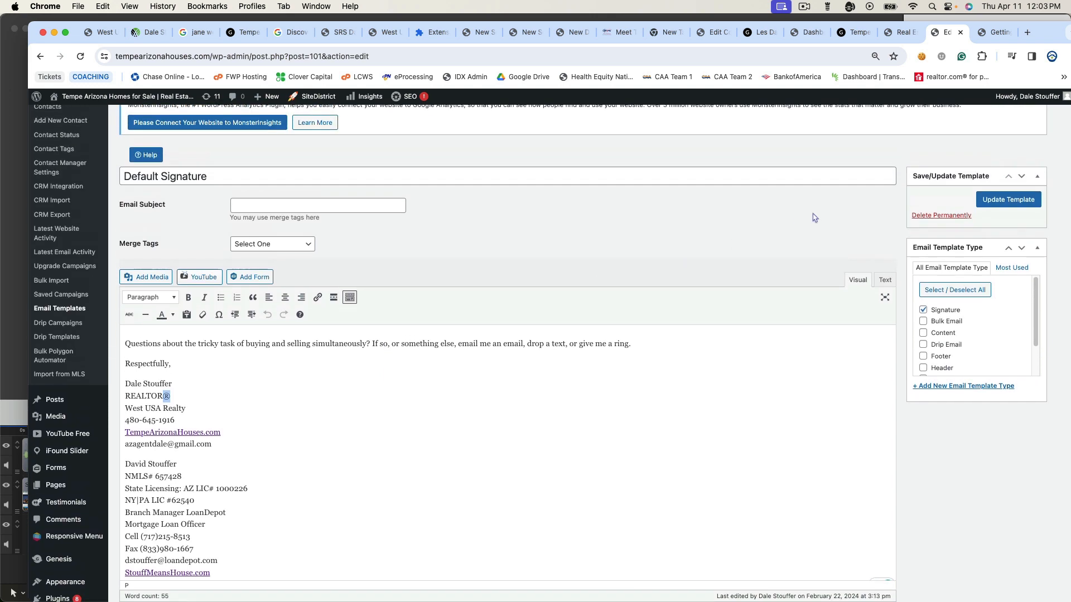
# - Update the Default Signature template and return to the Email Templates list
pyautogui.click(997, 202)
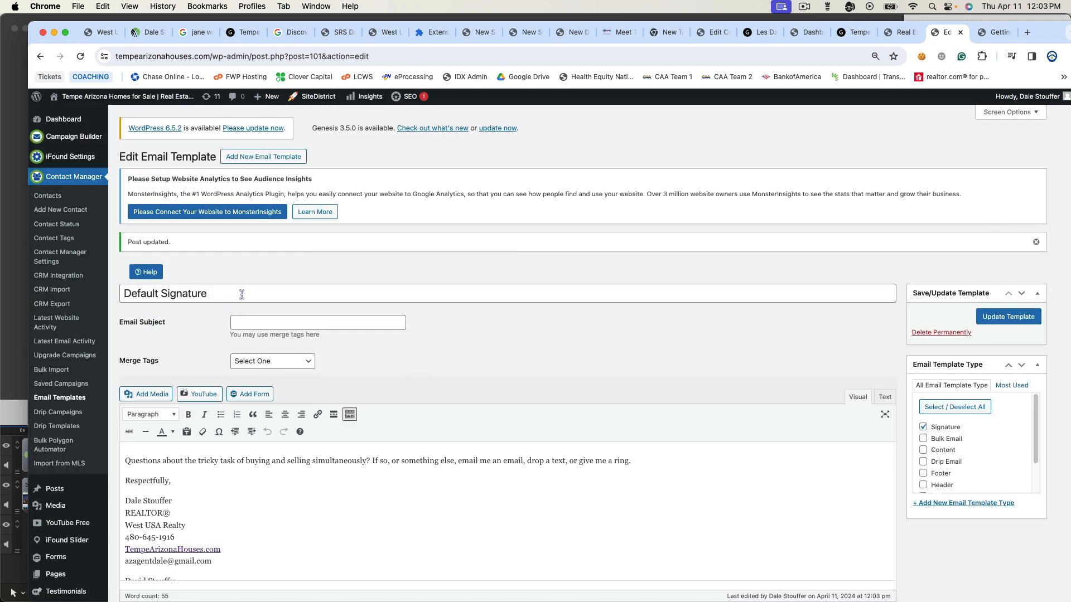
pyautogui.click(59, 399)
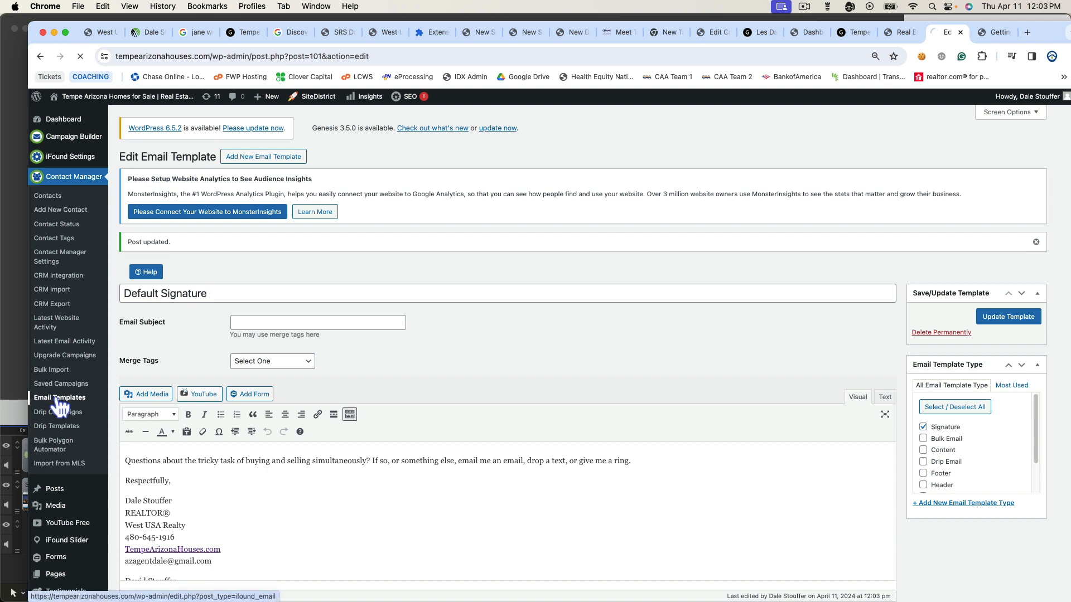
pyautogui.scroll(-2, 357, 385)
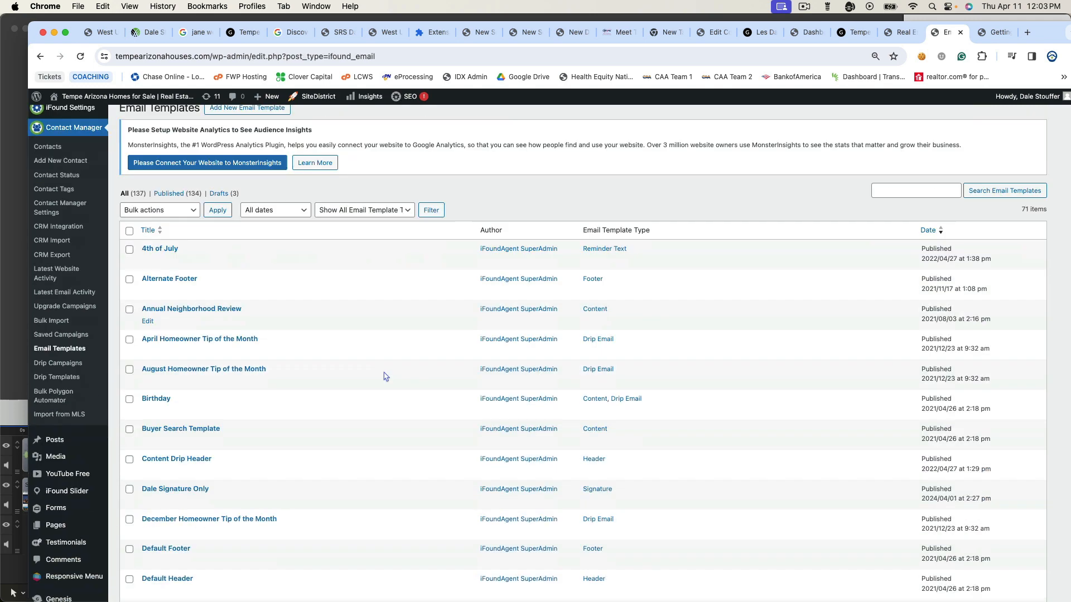
pyautogui.scroll(-5, 385, 376)
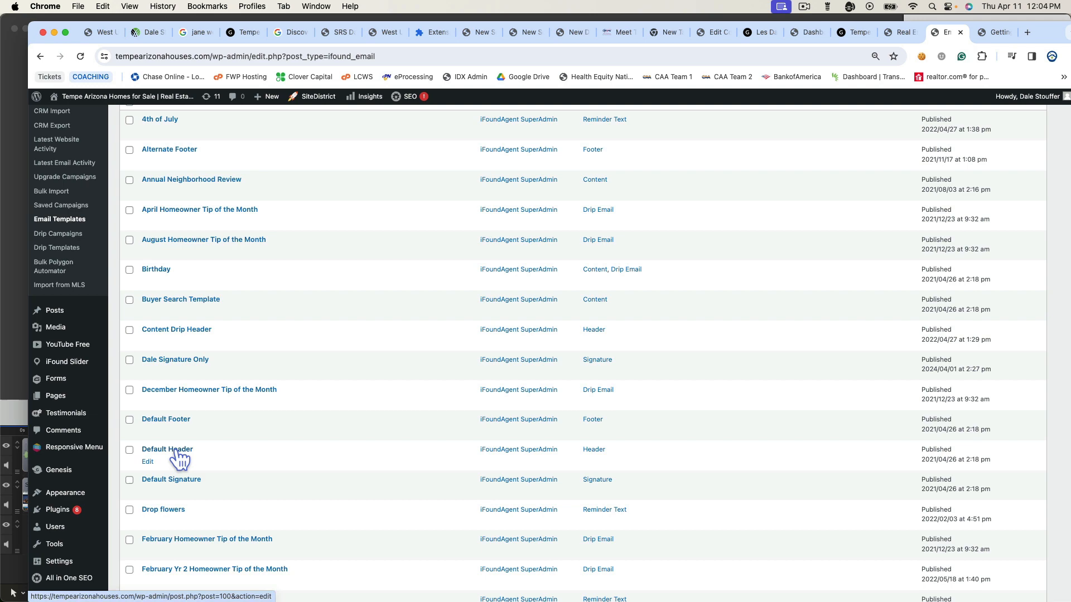
# - Edit the Default Header template and place the received update email beside it
pyautogui.click(148, 463)
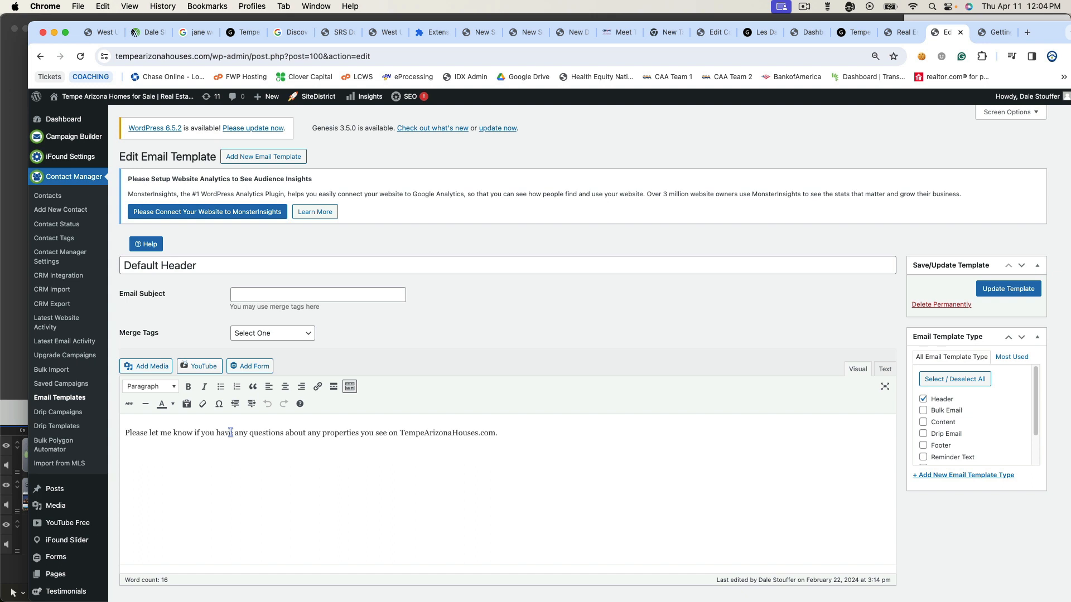
pyautogui.scroll(-4, 284, 471)
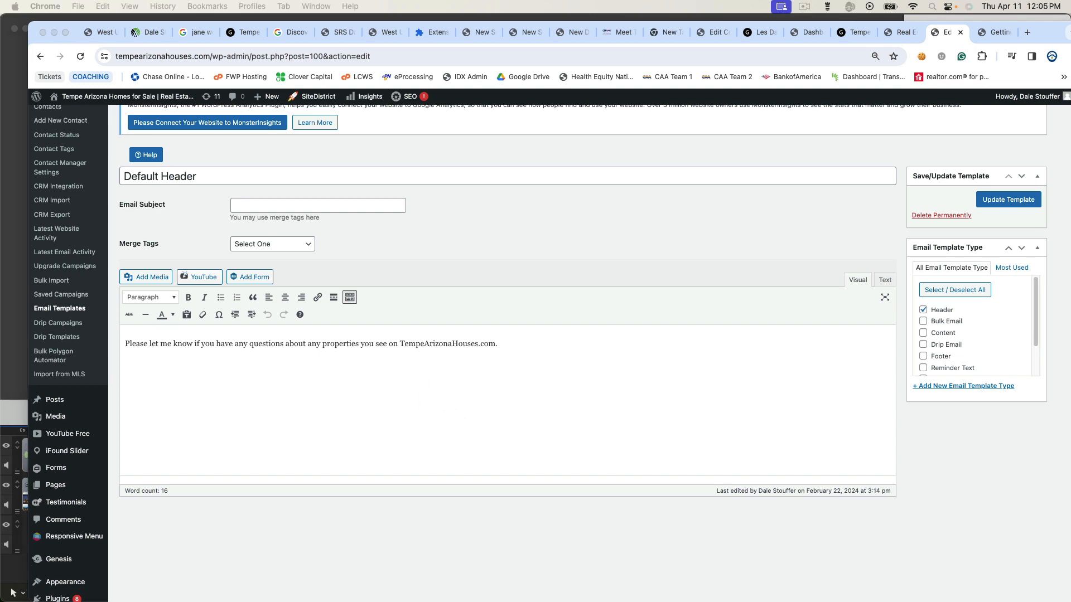
pyautogui.moveTo(1070, 62); pyautogui.dragTo(777, 183)
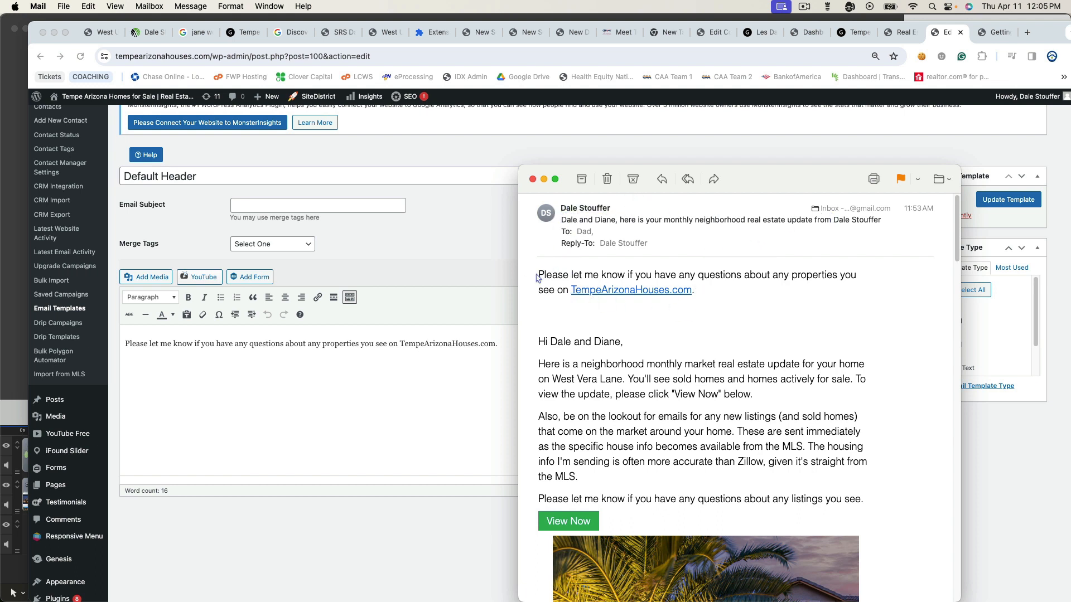
pyautogui.moveTo(540, 273); pyautogui.dragTo(697, 291)
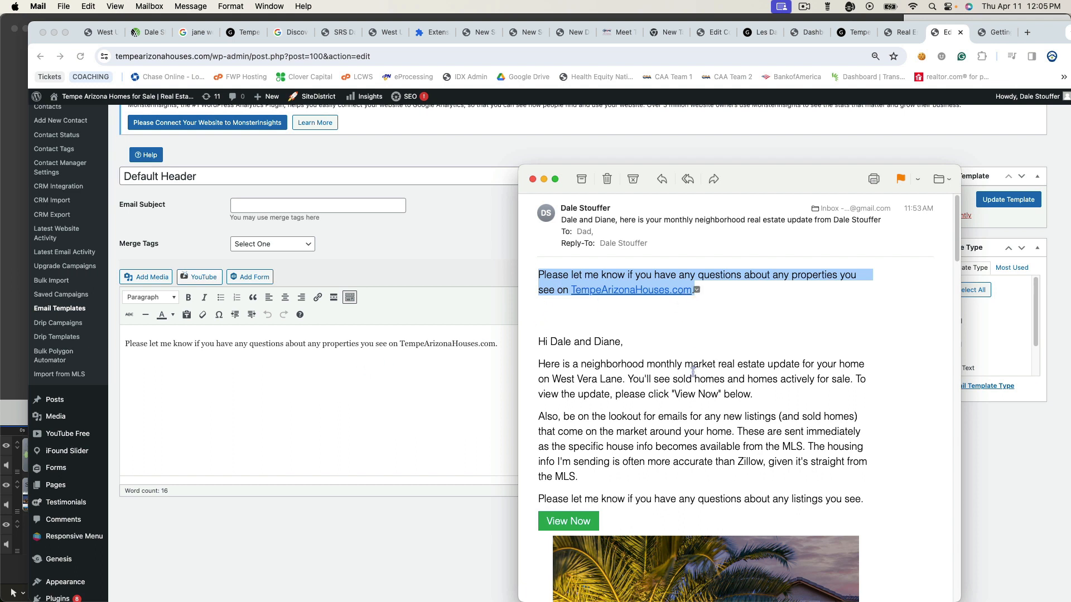
pyautogui.scroll(-3, 692, 379)
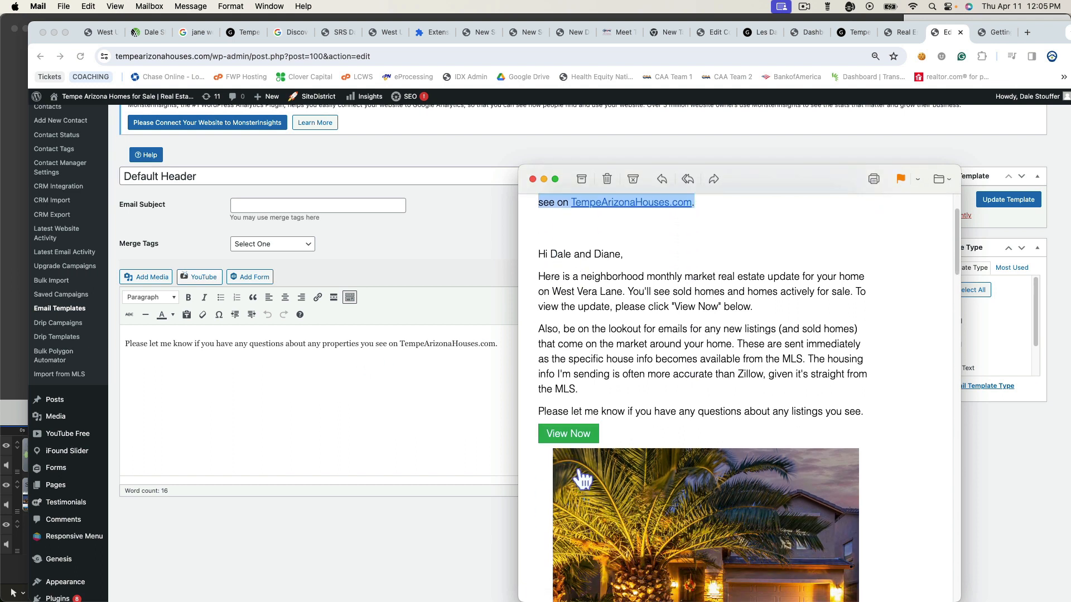
pyautogui.scroll(-2, 579, 471)
pyautogui.scroll(-10, 579, 470)
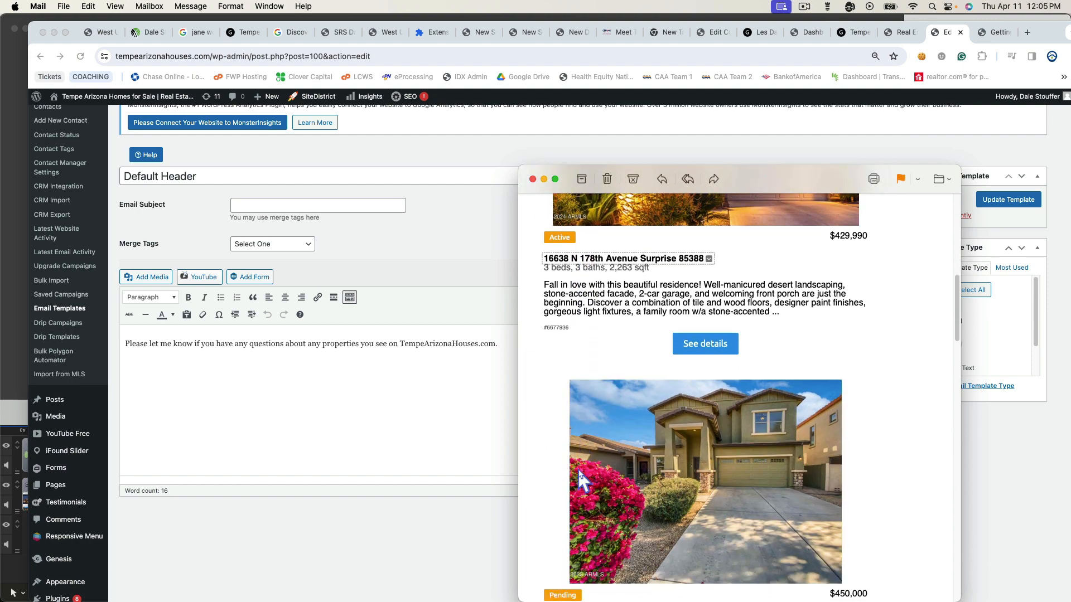
pyautogui.scroll(-10, 578, 473)
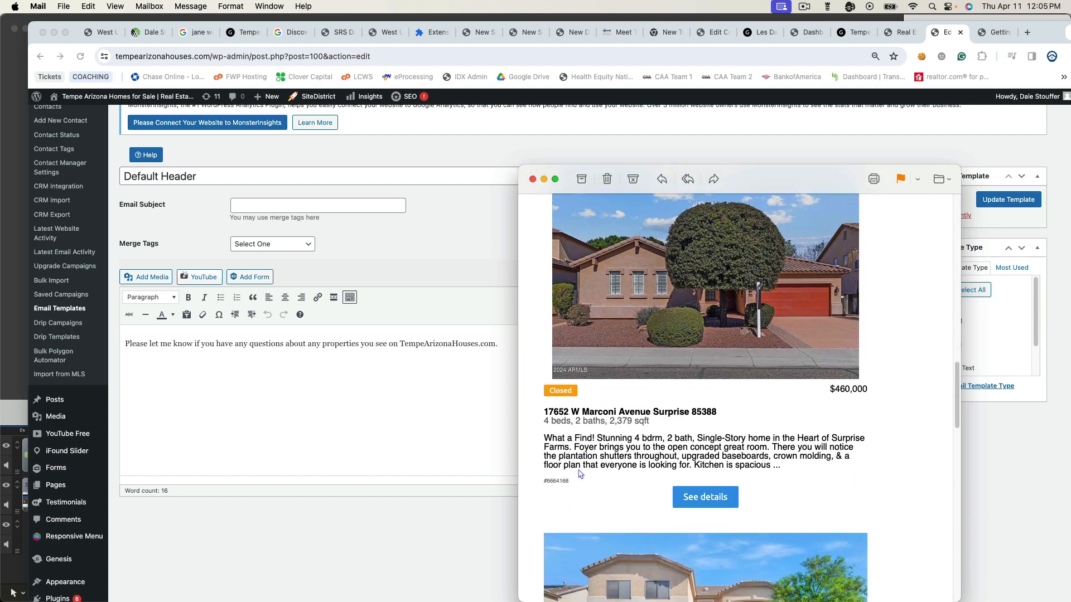
pyautogui.scroll(-10, 579, 473)
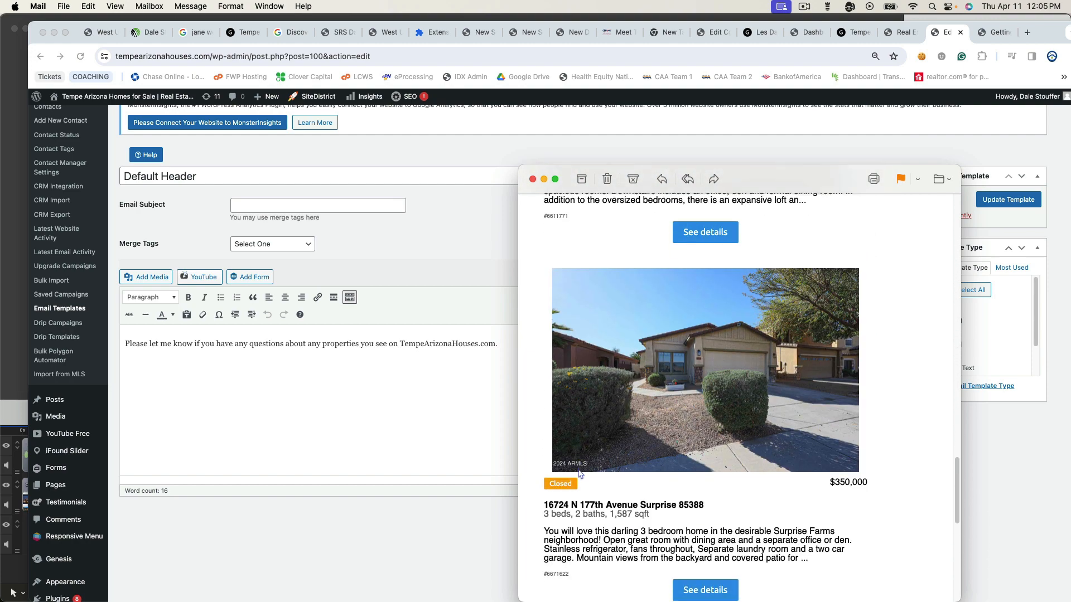
pyautogui.scroll(-2, 578, 473)
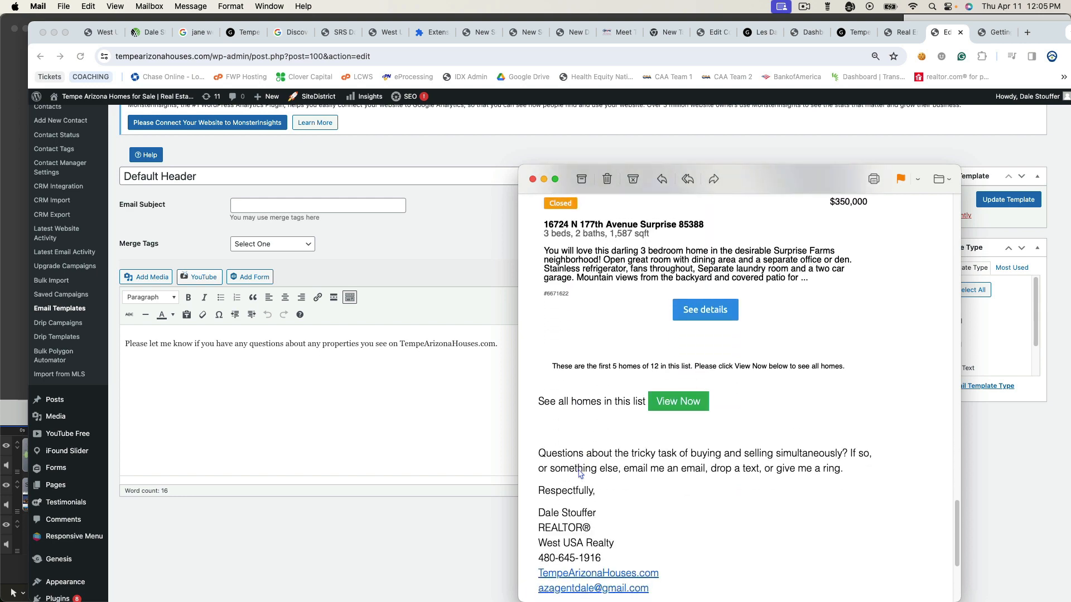
pyautogui.moveTo(538, 453); pyautogui.dragTo(722, 552)
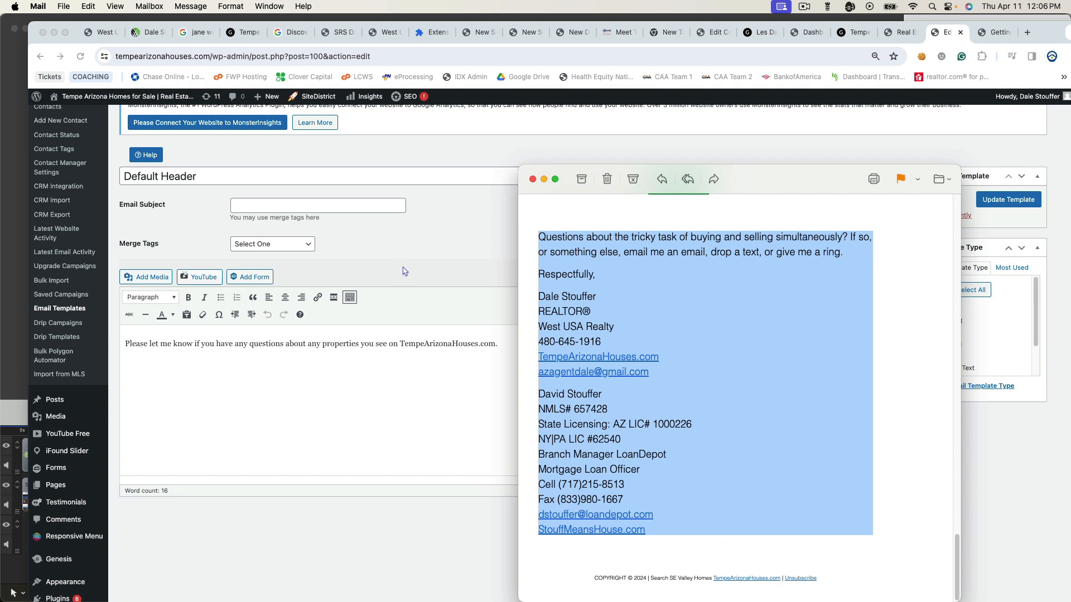
pyautogui.scroll(-1, 736, 405)
pyautogui.moveTo(801, 581)
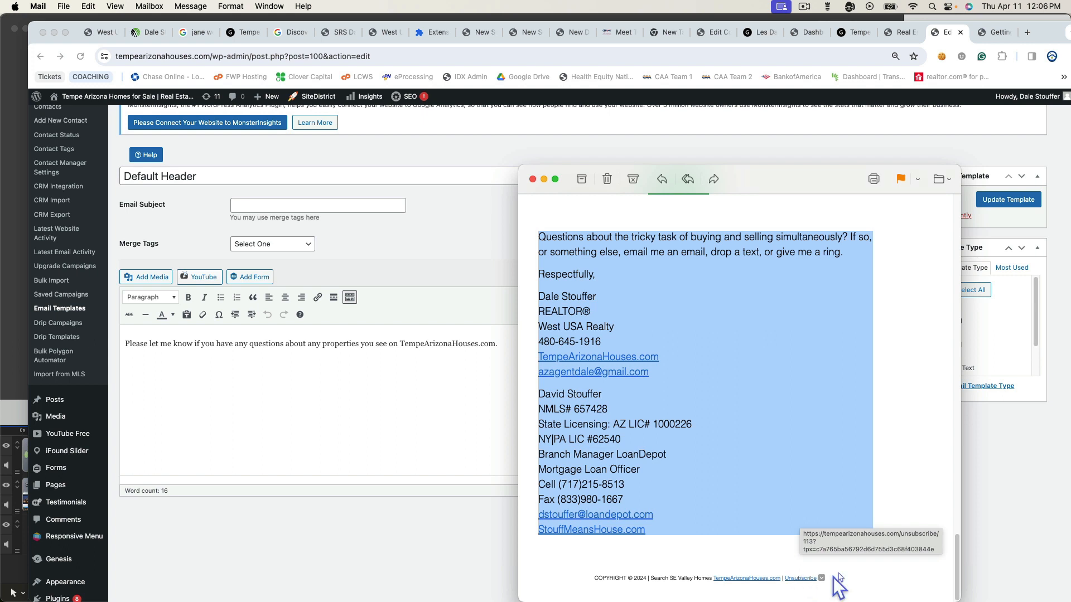
# - Close the Mail message and show the iFound Settings sections flyout
pyautogui.click(532, 179)
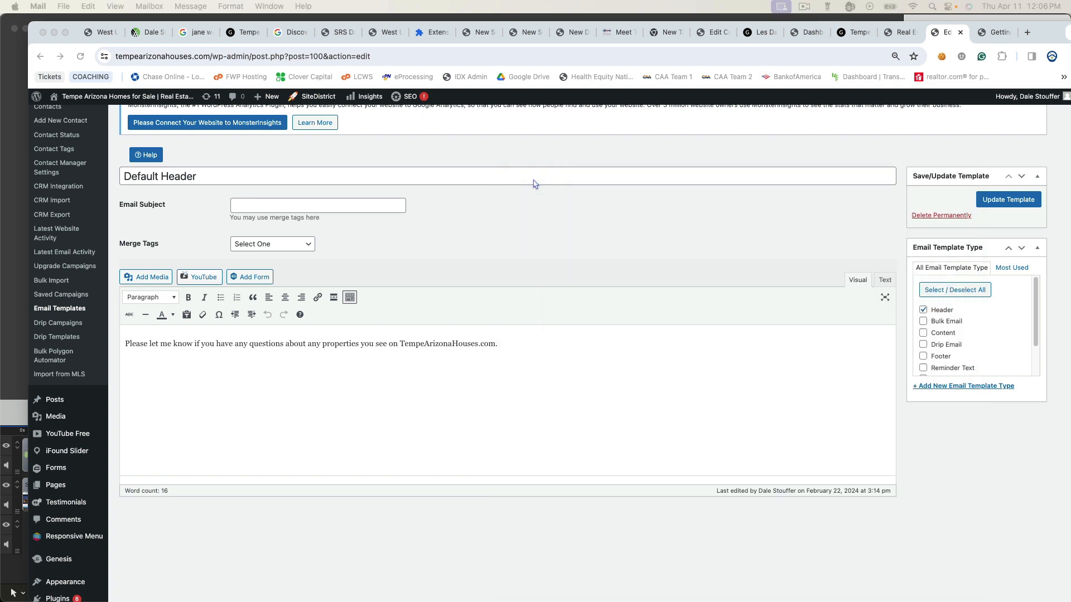
pyautogui.scroll(1, 409, 220)
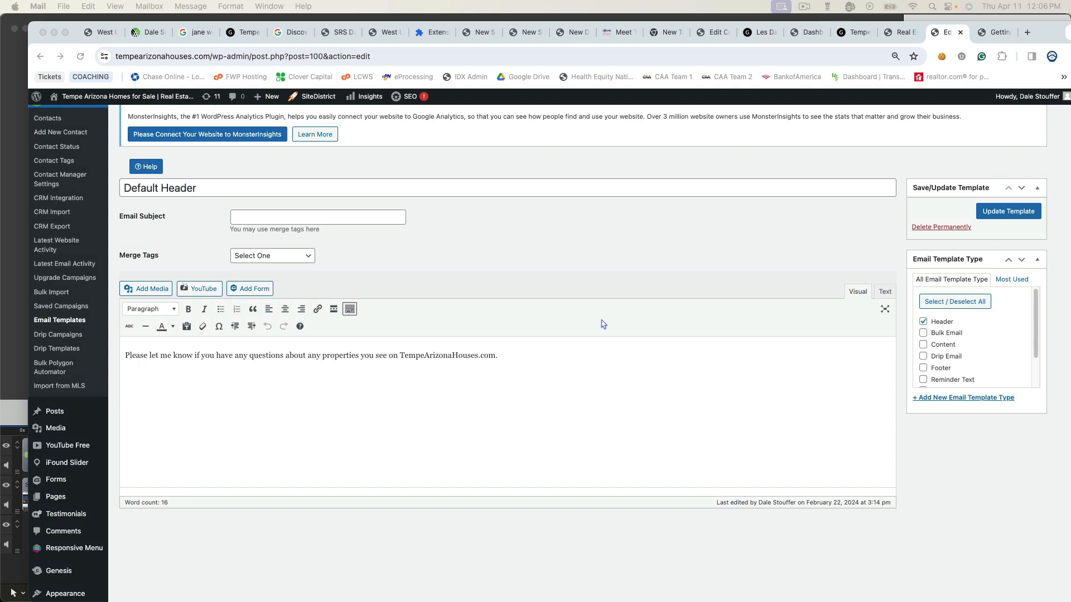
pyautogui.scroll(3, 589, 320)
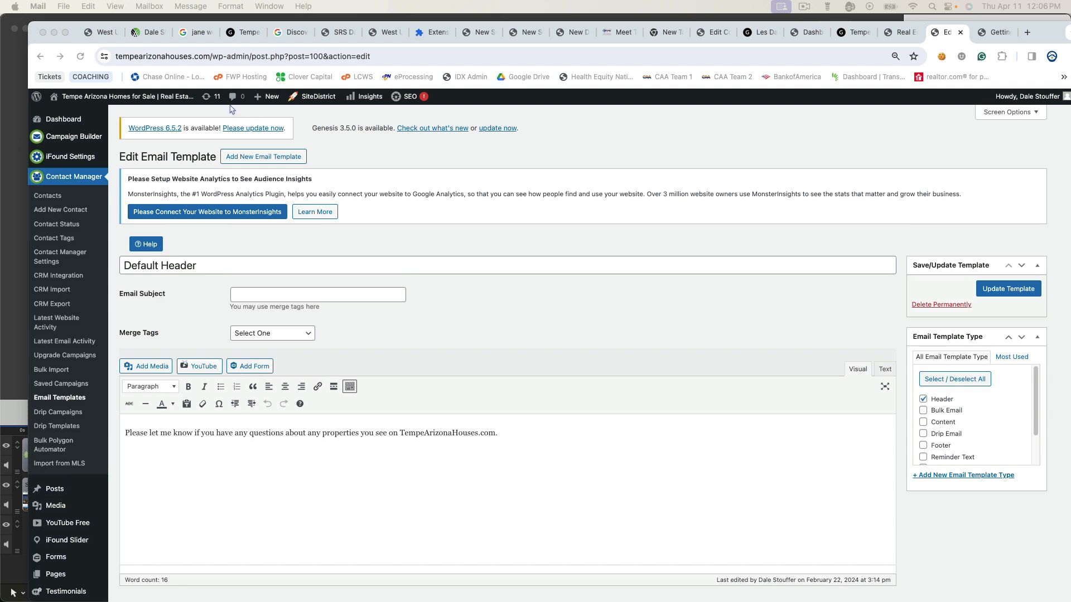
pyautogui.click(69, 160)
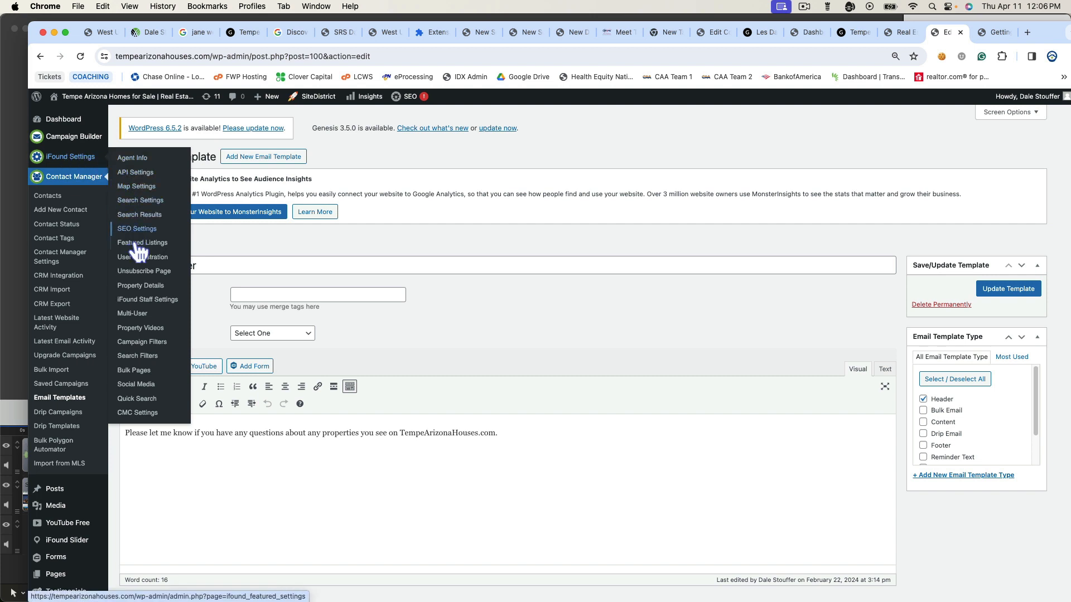
pyautogui.click(161, 344)
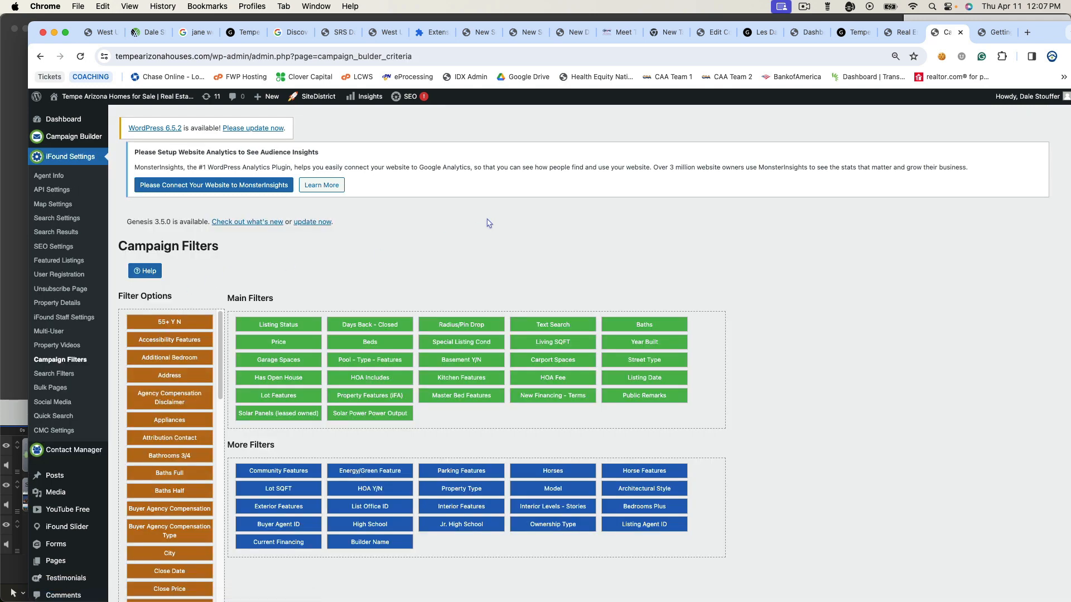
pyautogui.scroll(-2, 488, 223)
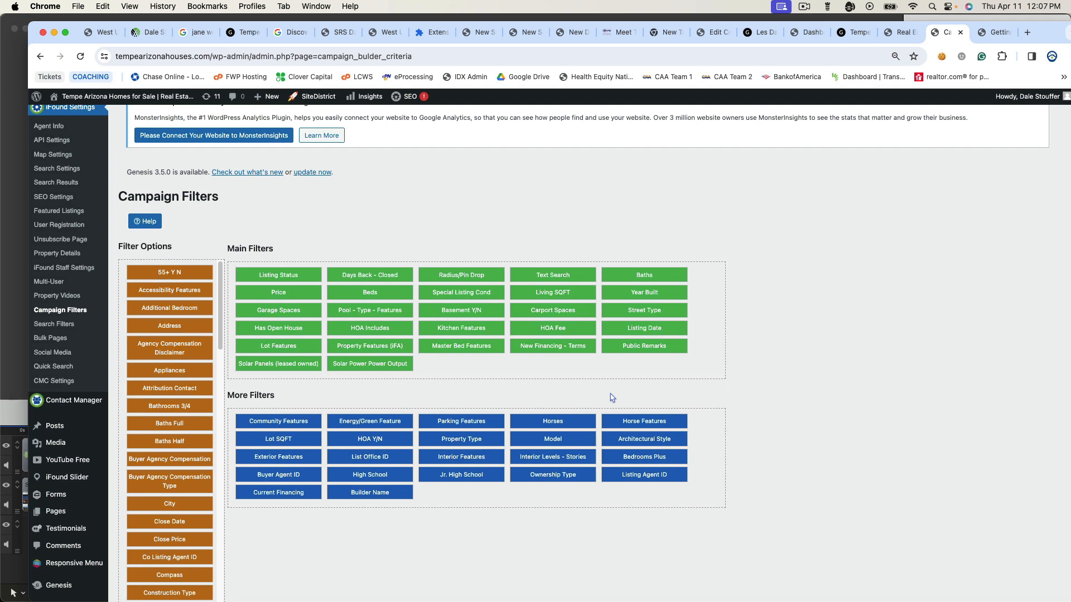
pyautogui.press('super+equal')
pyautogui.press('super+equal')
pyautogui.press('super+equal')
pyautogui.press('super+equal')
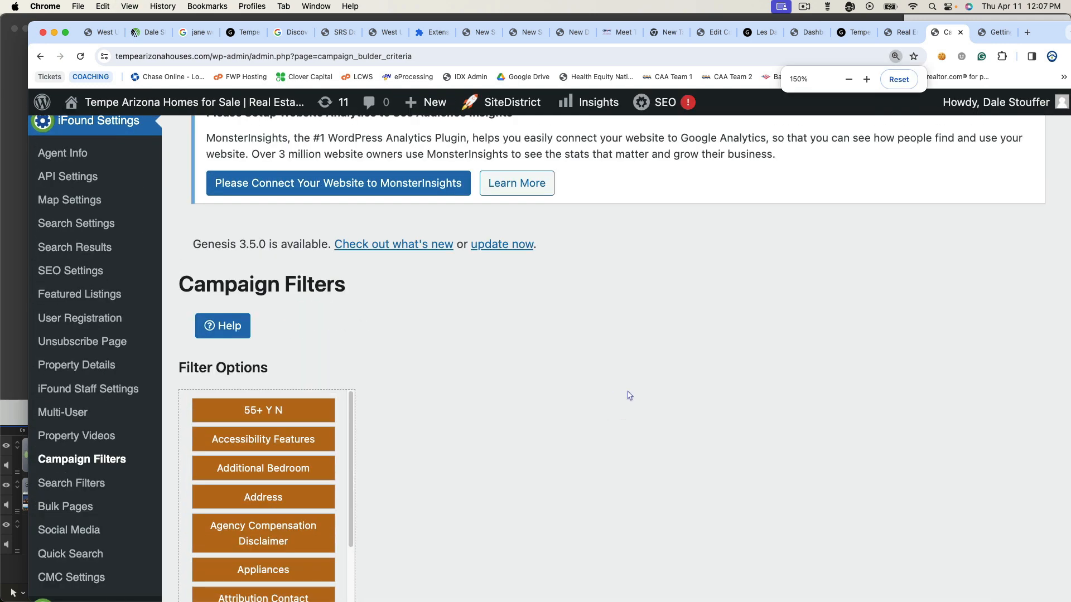
pyautogui.scroll(-5, 629, 393)
pyautogui.scroll(-5, 631, 394)
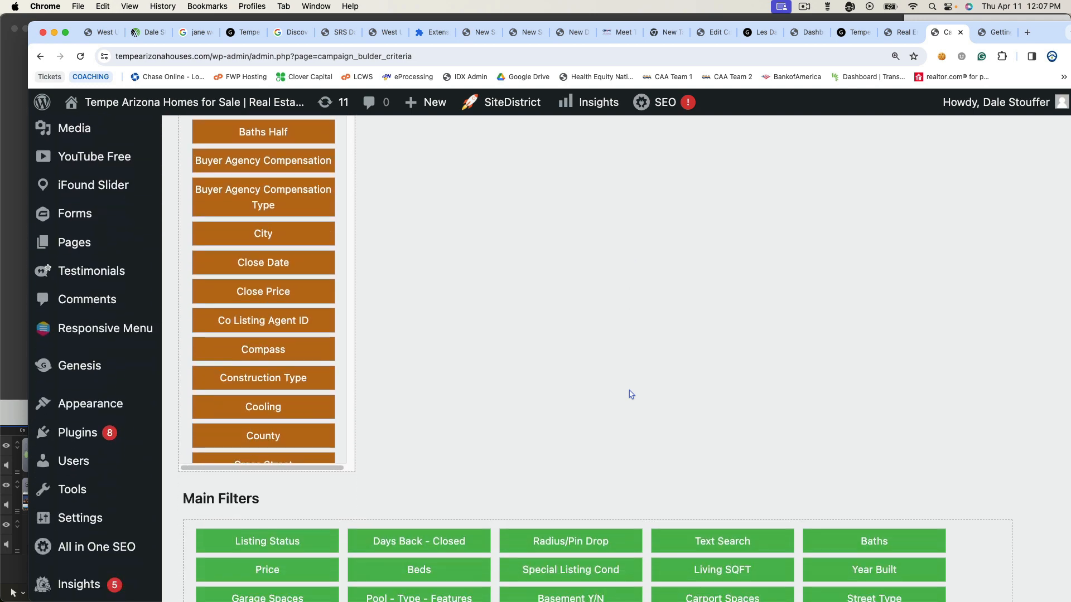
pyautogui.scroll(7, 634, 376)
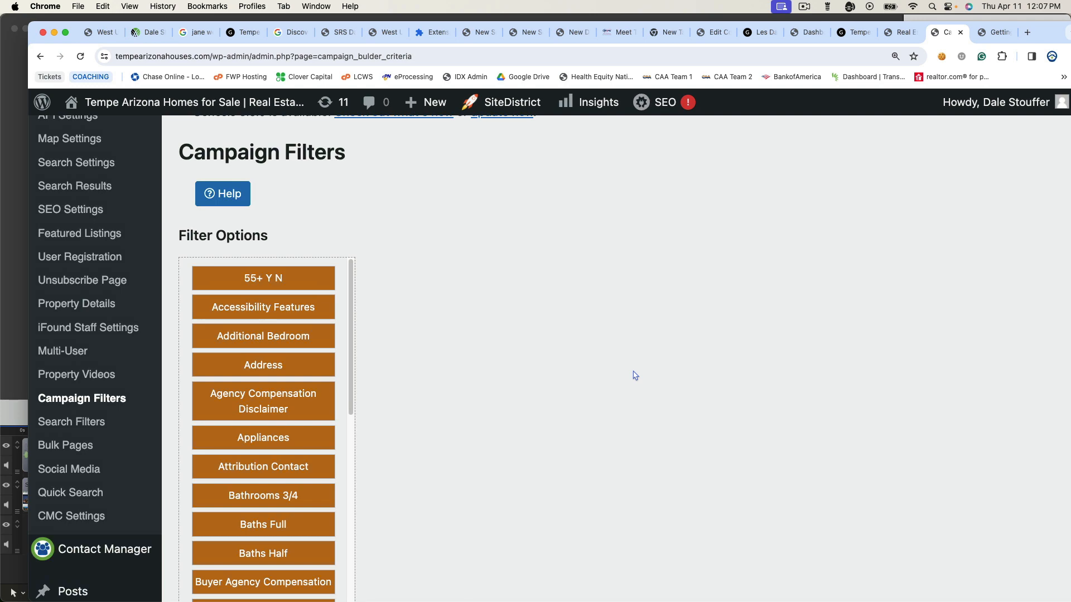
pyautogui.press('super+minus')
pyautogui.press('super+minus')
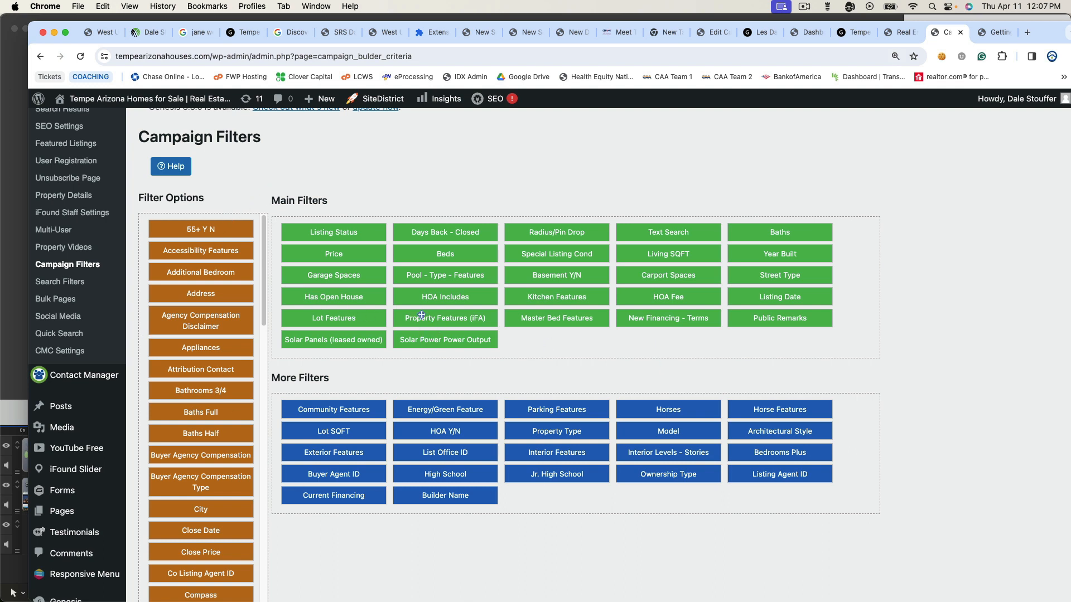
pyautogui.scroll(-3, 226, 262)
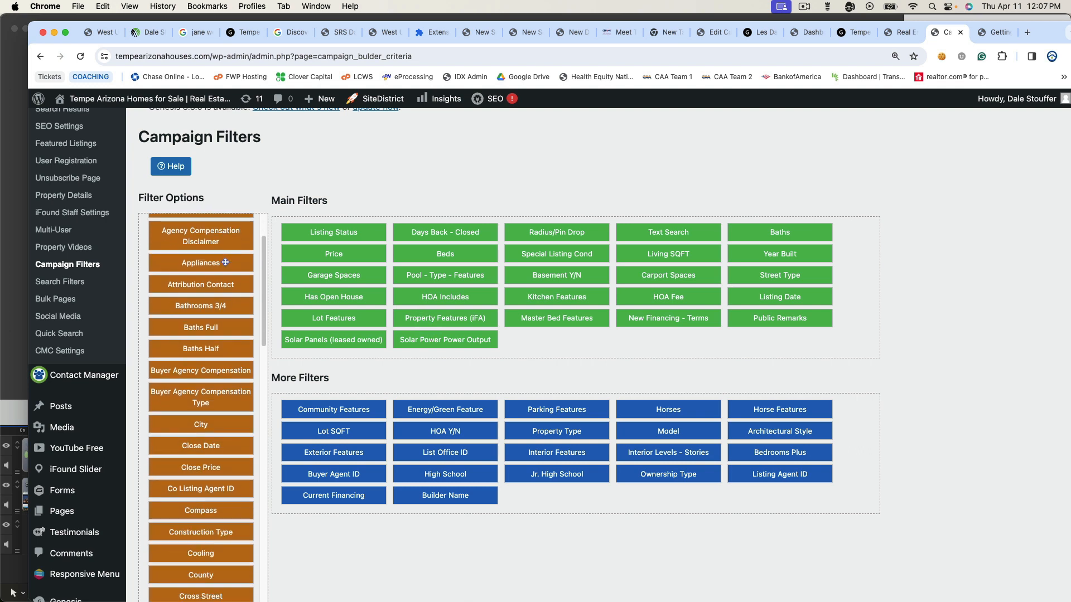
pyautogui.scroll(-15, 225, 262)
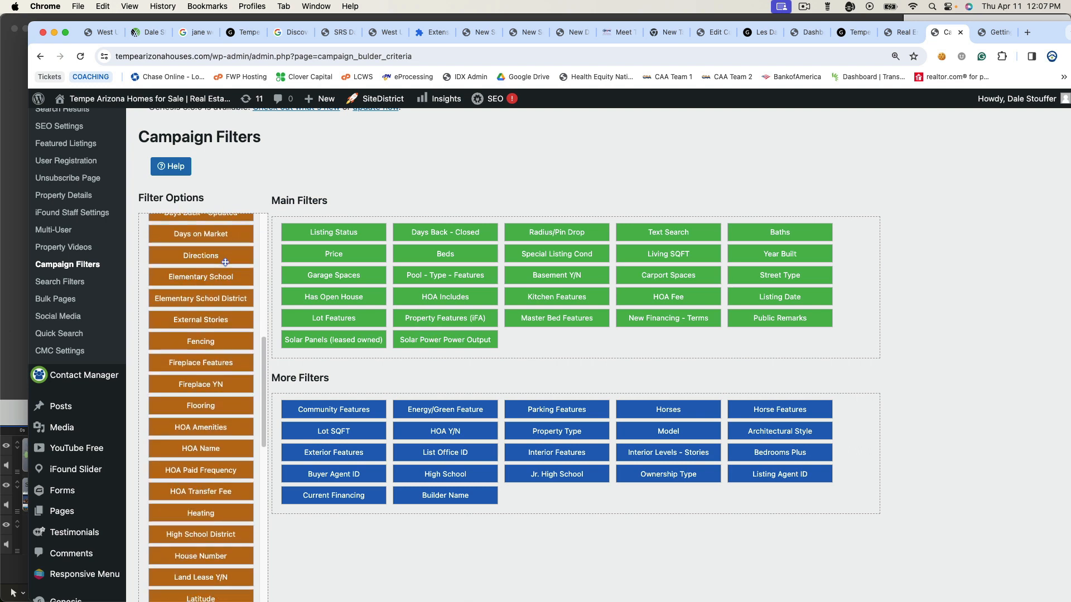
pyautogui.scroll(-11, 225, 262)
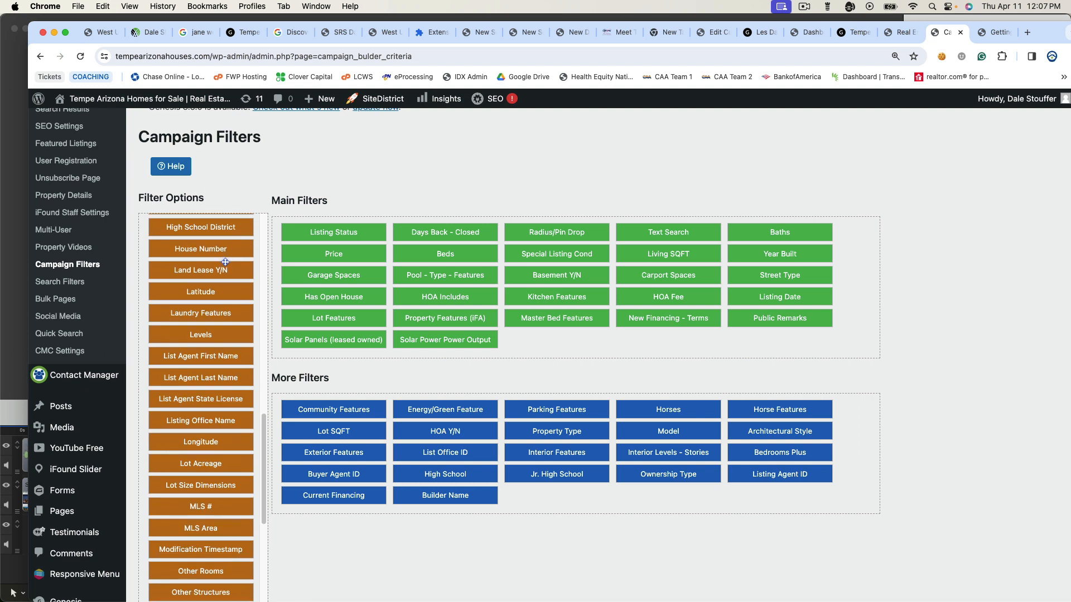
pyautogui.scroll(-7, 225, 262)
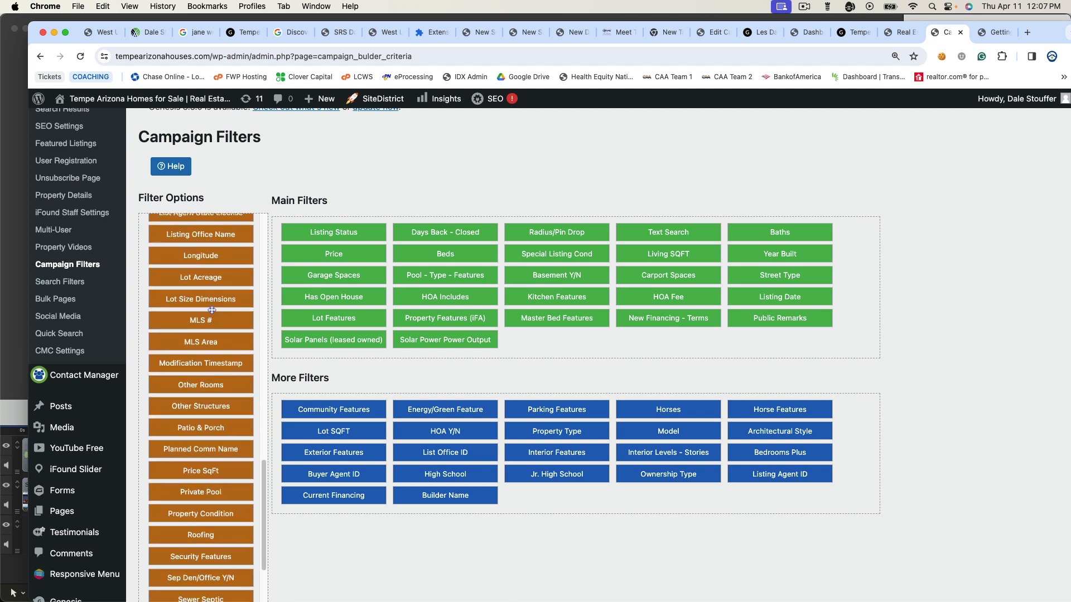
pyautogui.scroll(-7, 212, 310)
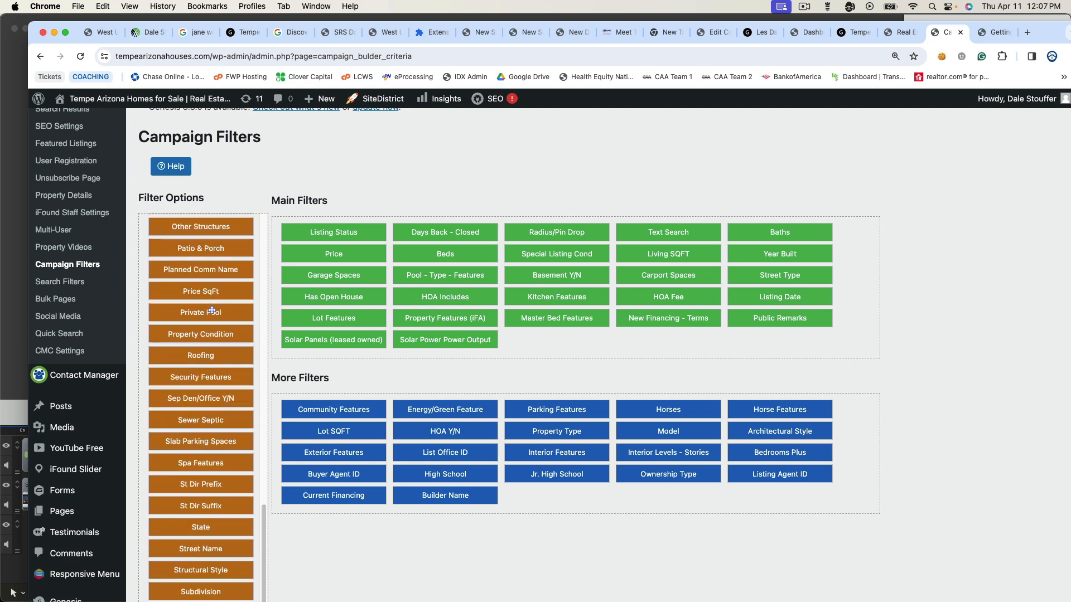
pyautogui.scroll(20, 212, 310)
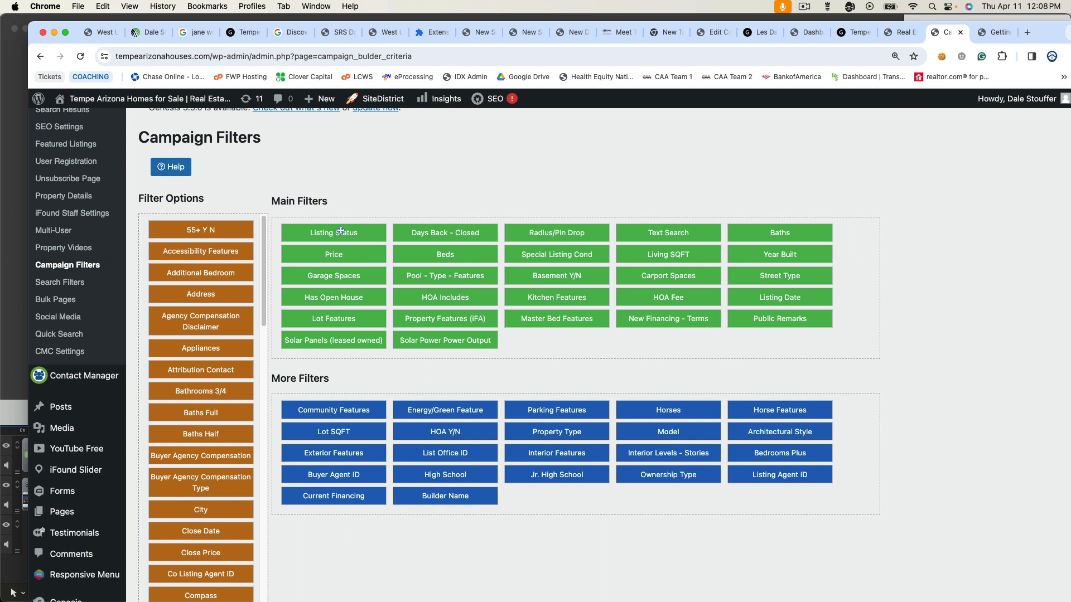
# - Move Total Covered Spaces above Taxes in Filter Options, leaving Main Filters unchanged
pyautogui.moveTo(340, 231)
pyautogui.mouseDown()
pyautogui.moveTo(573, 303)
pyautogui.moveTo(335, 153)
pyautogui.moveTo(446, 254)
pyautogui.moveTo(334, 233)
pyautogui.mouseUp()
pyautogui.moveTo(424, 232)
pyautogui.mouseDown()
pyautogui.moveTo(458, 298)
pyautogui.moveTo(502, 297)
pyautogui.moveTo(402, 223)
pyautogui.moveTo(440, 410)
pyautogui.moveTo(412, 419)
pyautogui.moveTo(446, 262)
pyautogui.moveTo(426, 229)
pyautogui.mouseUp()
pyautogui.scroll(-15, 176, 337)
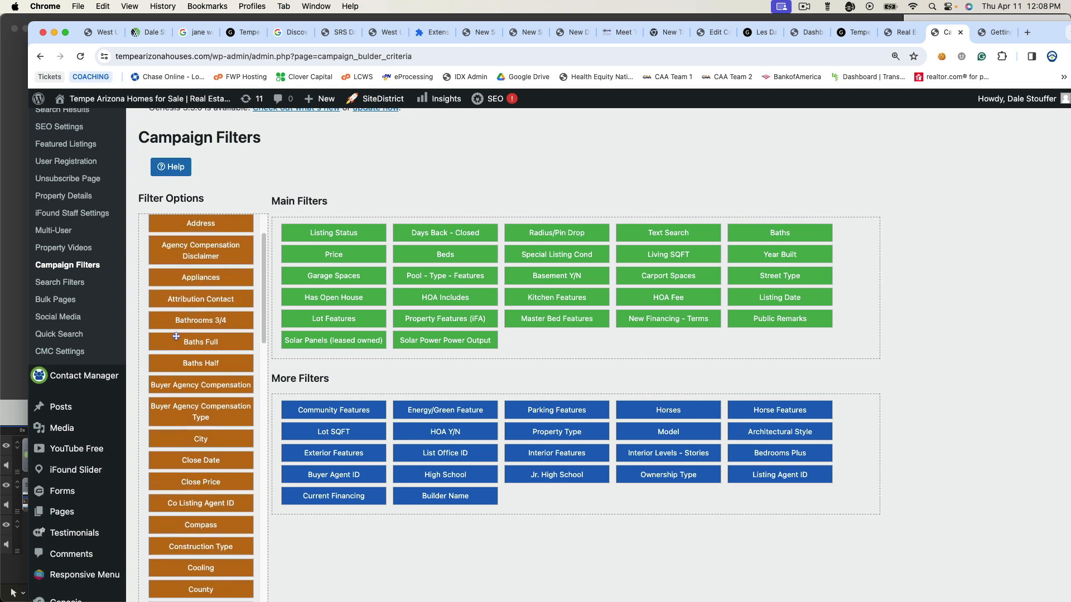
pyautogui.scroll(-15, 176, 337)
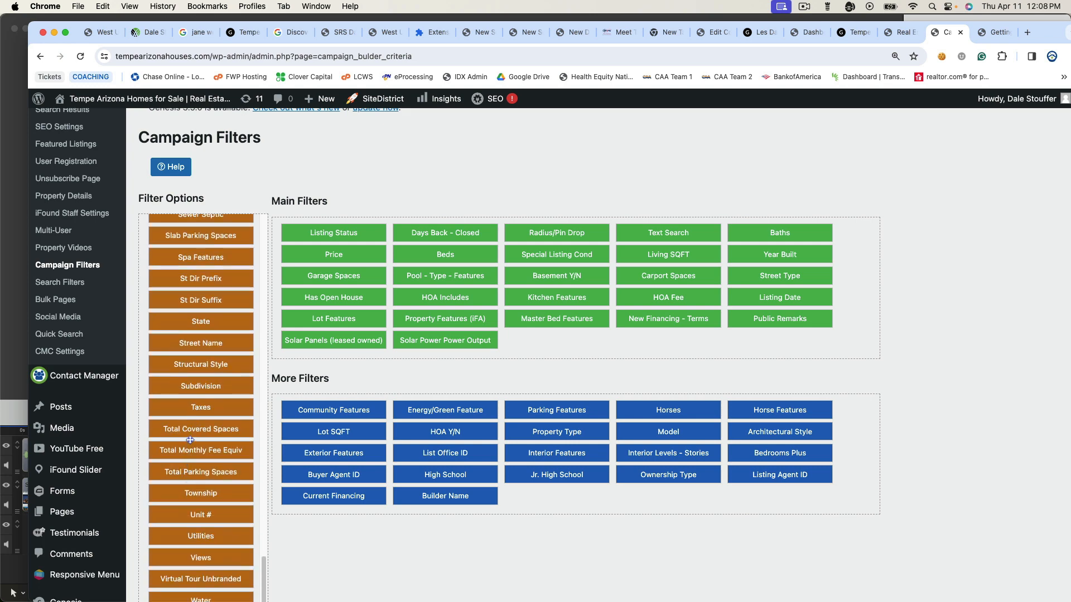
pyautogui.moveTo(206, 431); pyautogui.dragTo(180, 412)
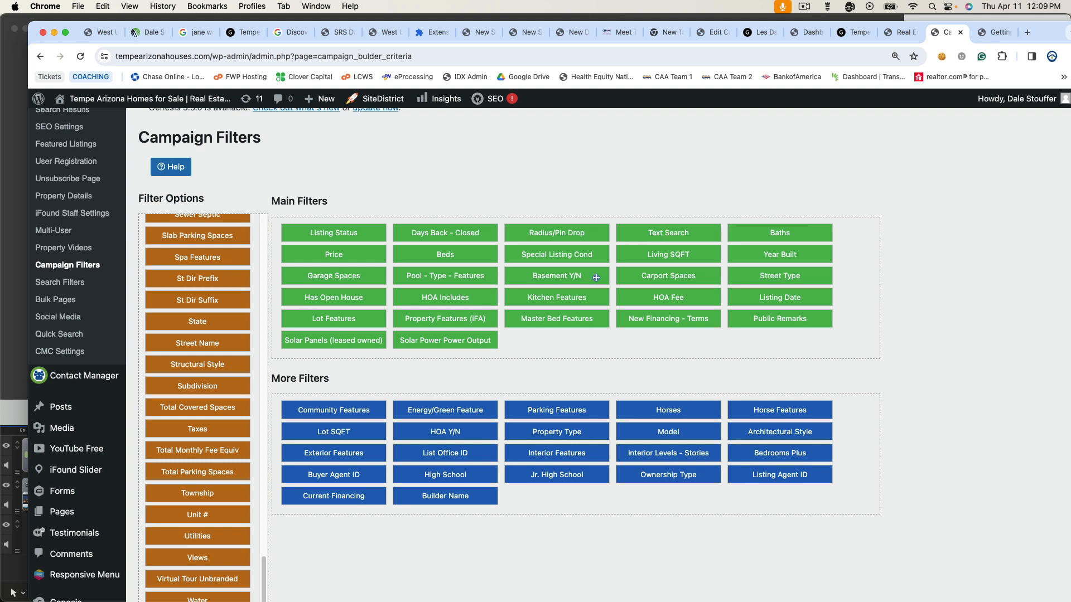
pyautogui.scroll(-1, 509, 338)
pyautogui.scroll(-2, 509, 338)
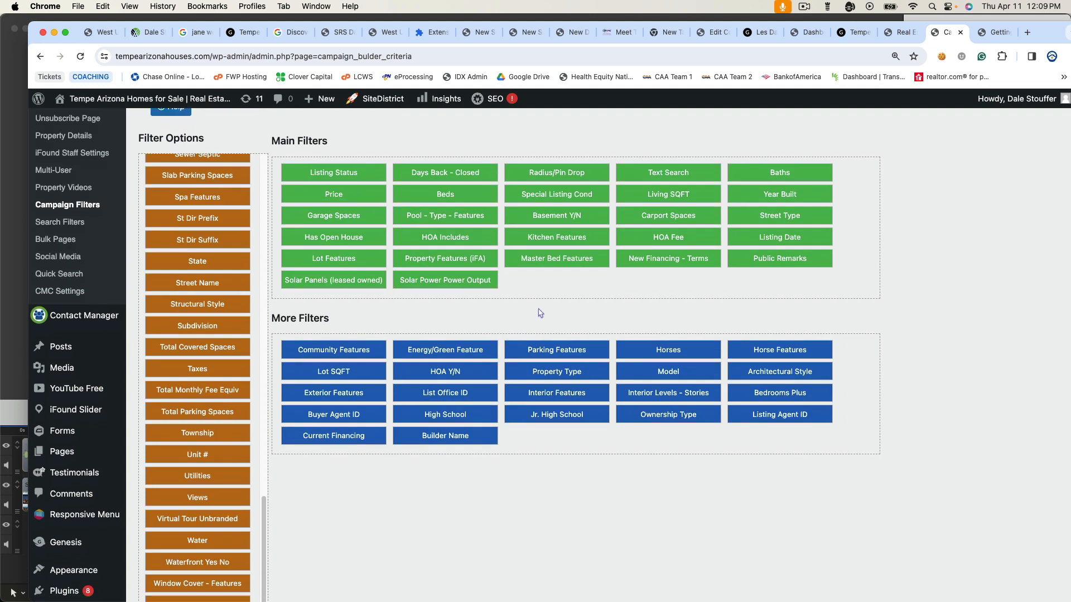
pyautogui.scroll(-7, 388, 215)
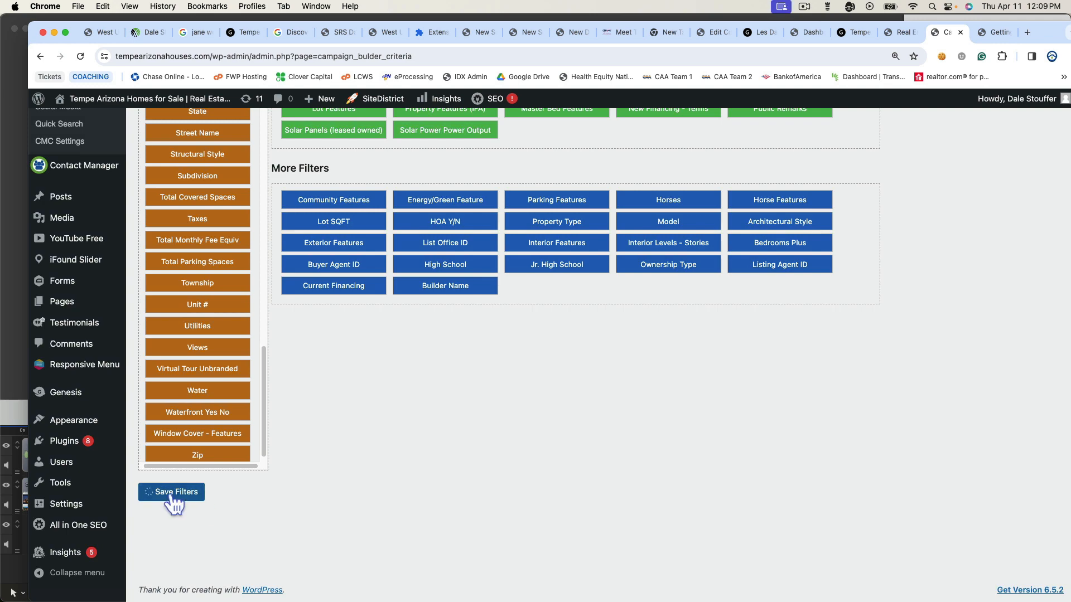
# - Scroll back up to the iFound Settings menu after the Campaign Filters save
pyautogui.scroll(10, 395, 395)
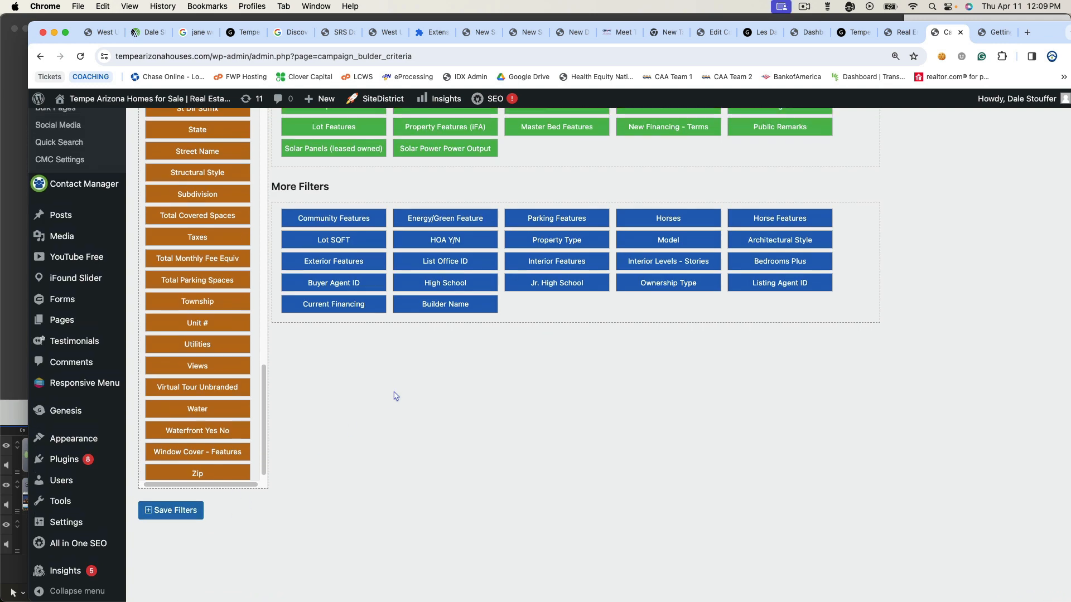
pyautogui.scroll(3, 394, 391)
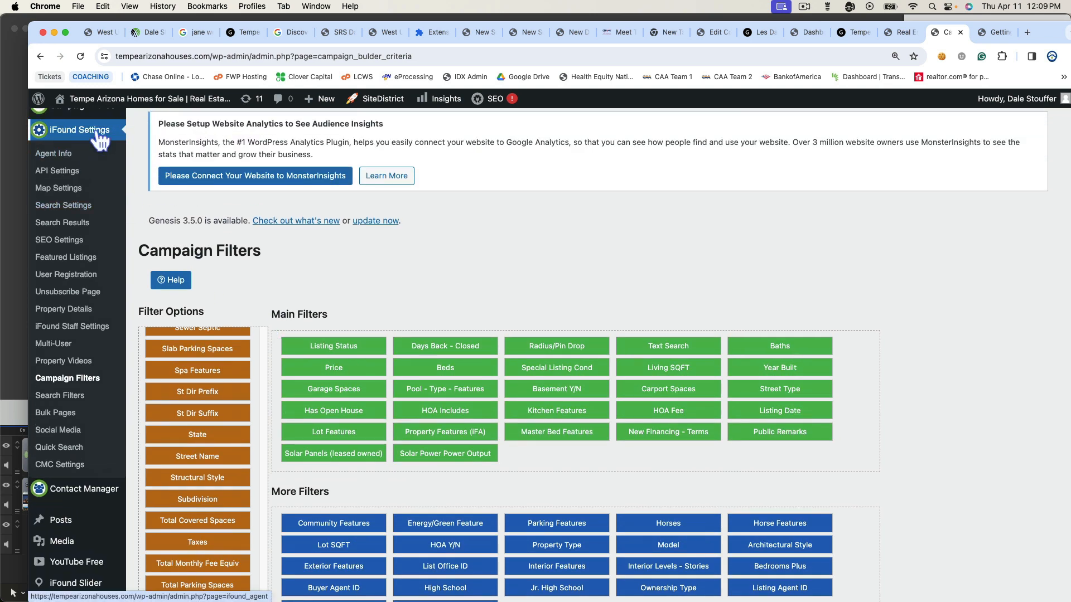
# - Open the iFound Search Filters page and try moving 55+ Y N into the Main Filters
pyautogui.click(59, 399)
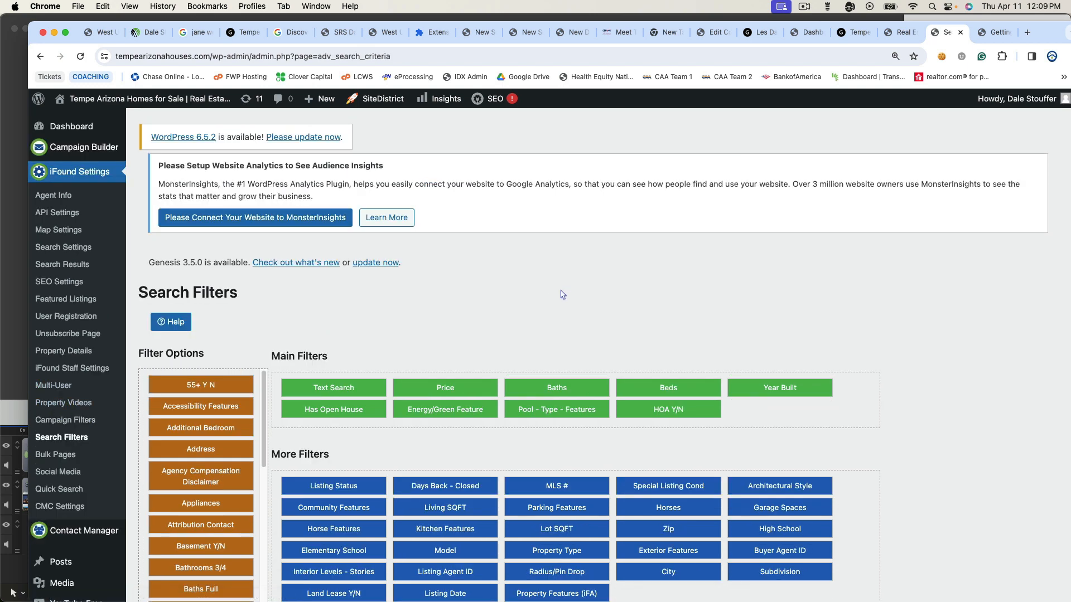
pyautogui.scroll(-3, 561, 295)
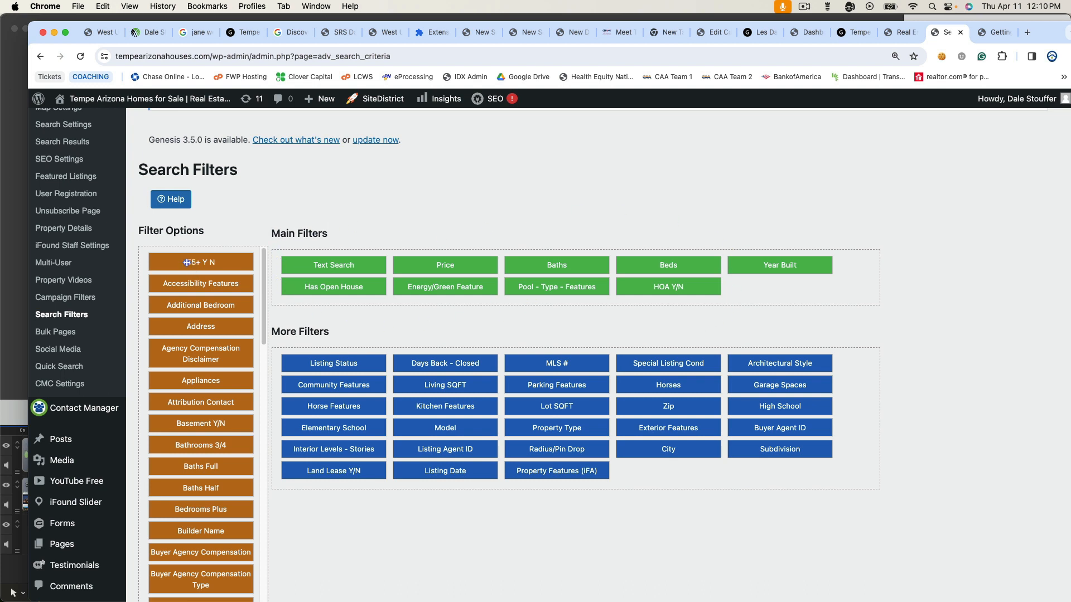
pyautogui.moveTo(187, 262)
pyautogui.mouseDown()
pyautogui.moveTo(355, 265)
pyautogui.moveTo(184, 264)
pyautogui.mouseUp()
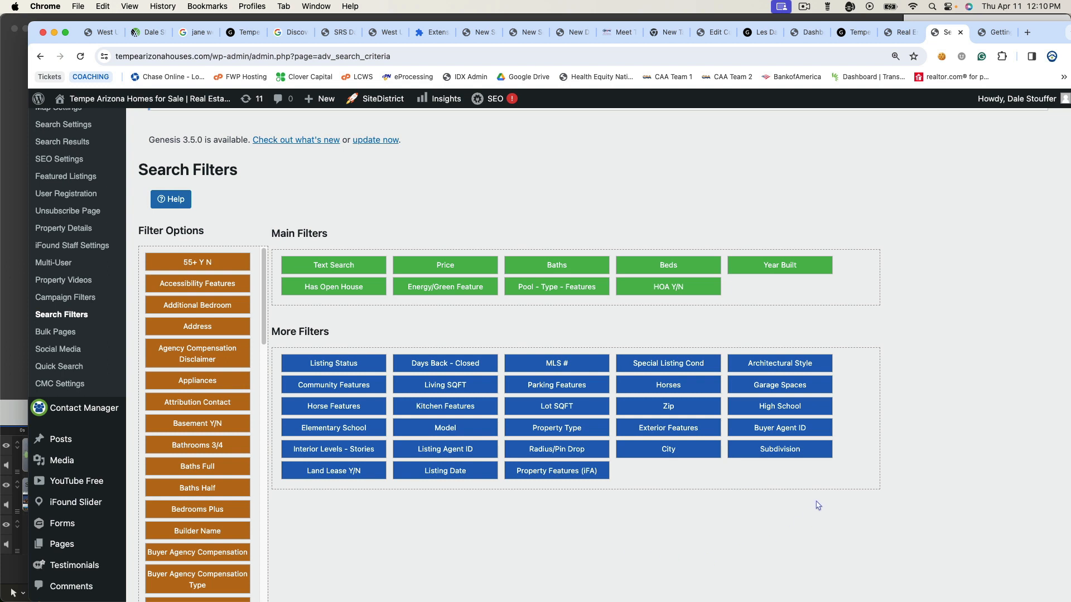
# - Save the Search Filters with their 9 Main Filters and 28 More Filters
pyautogui.scroll(-2, 818, 505)
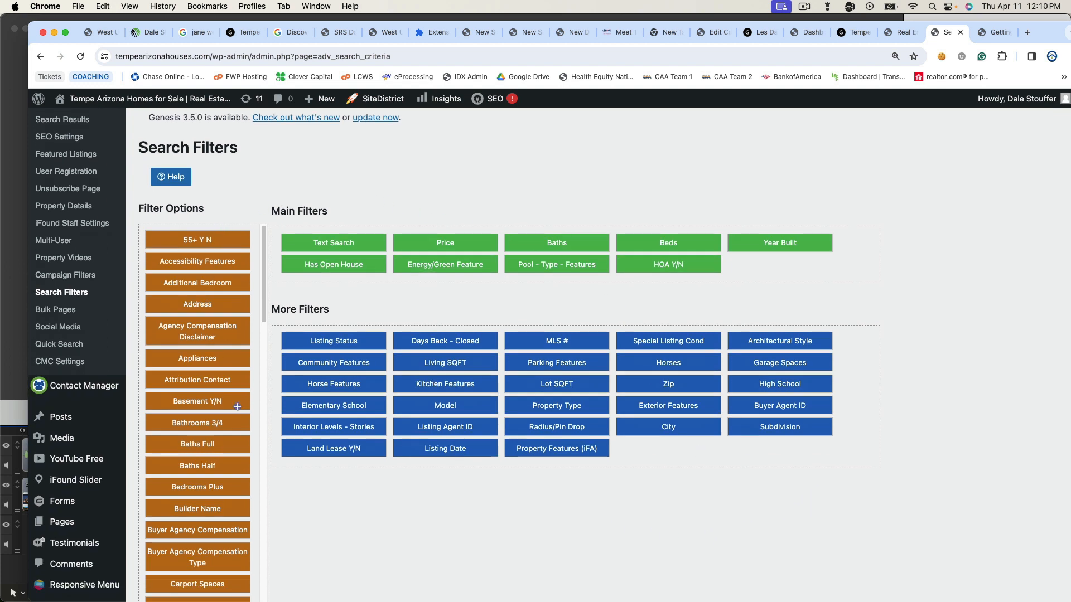
pyautogui.scroll(-5, 561, 514)
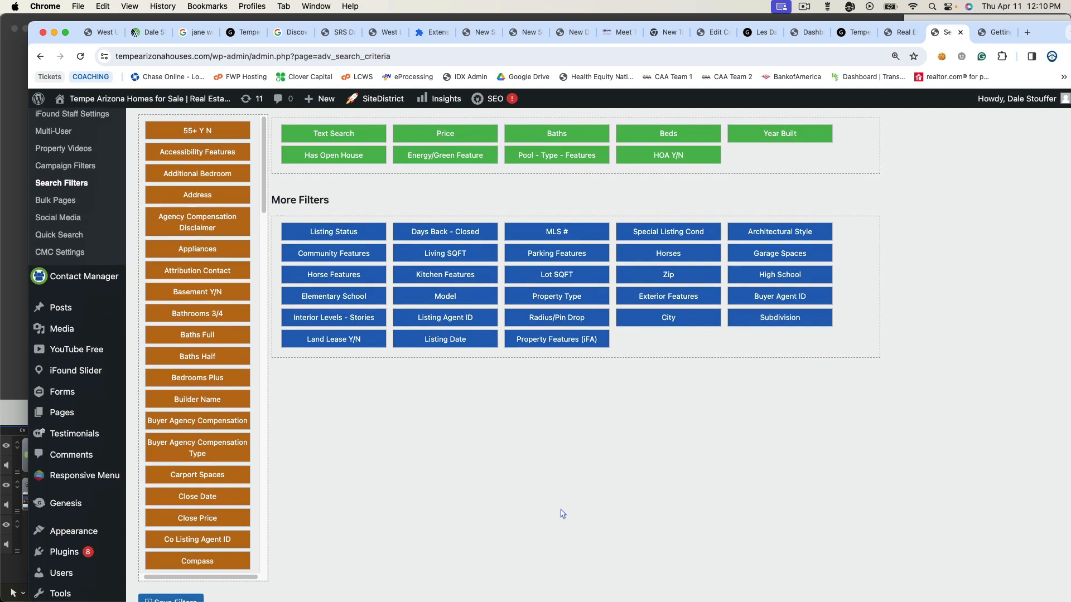
pyautogui.scroll(3, 468, 370)
pyautogui.scroll(-5, 467, 370)
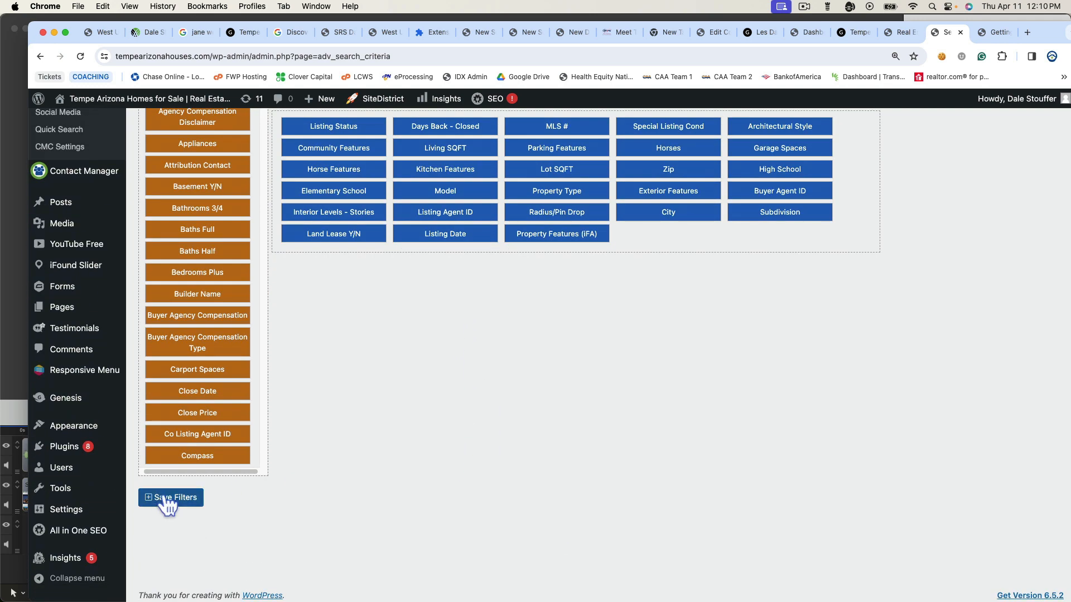
pyautogui.click(166, 499)
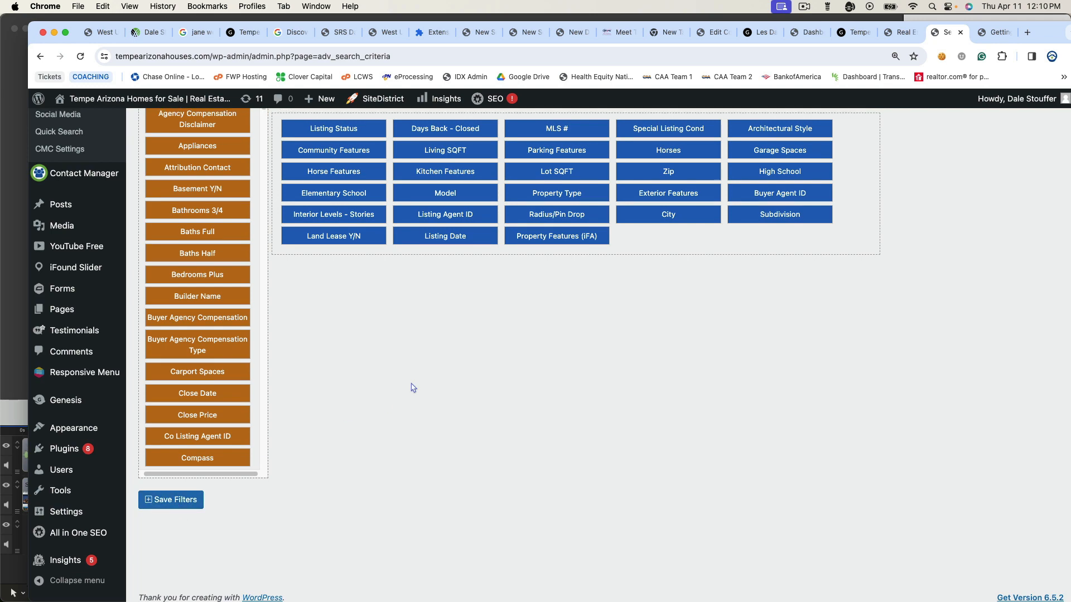
pyautogui.scroll(4, 413, 387)
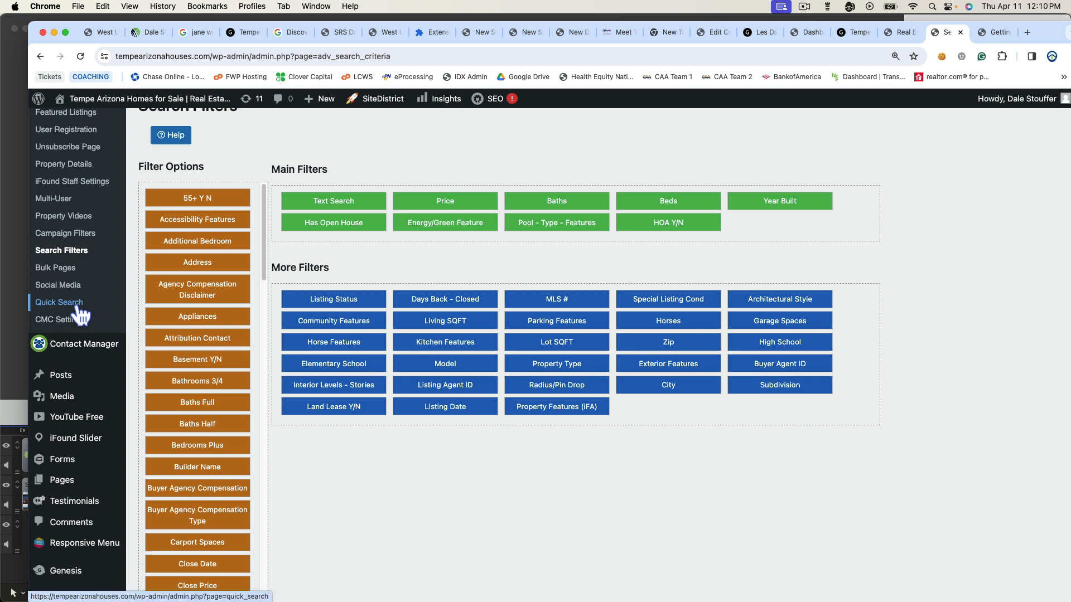
# - Open Quick Search and review its quick filters: Text Search, Beds and Price
pyautogui.click(80, 306)
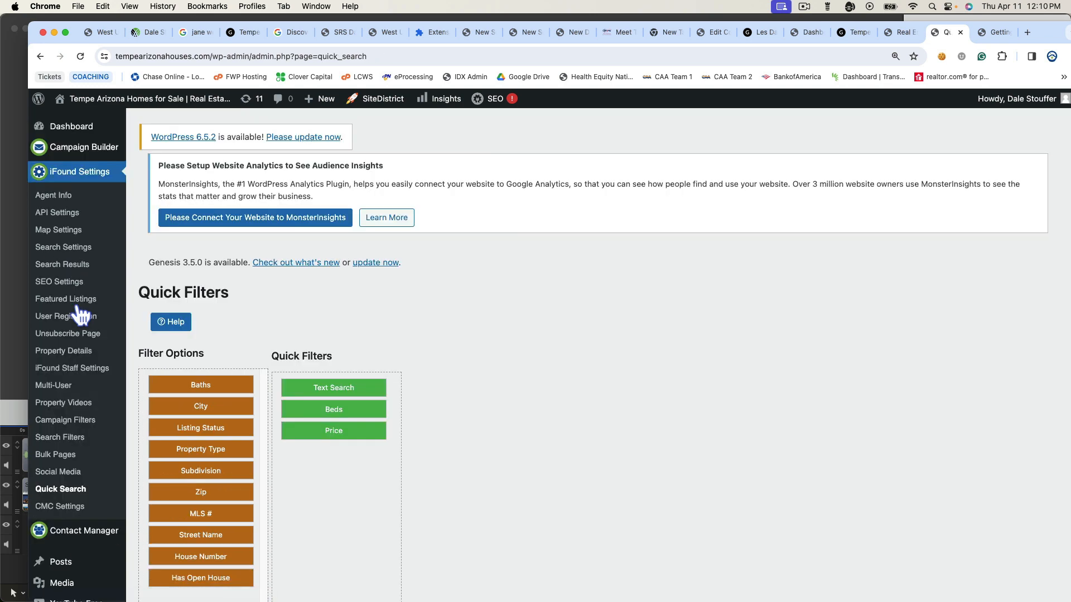
pyautogui.scroll(-3, 580, 319)
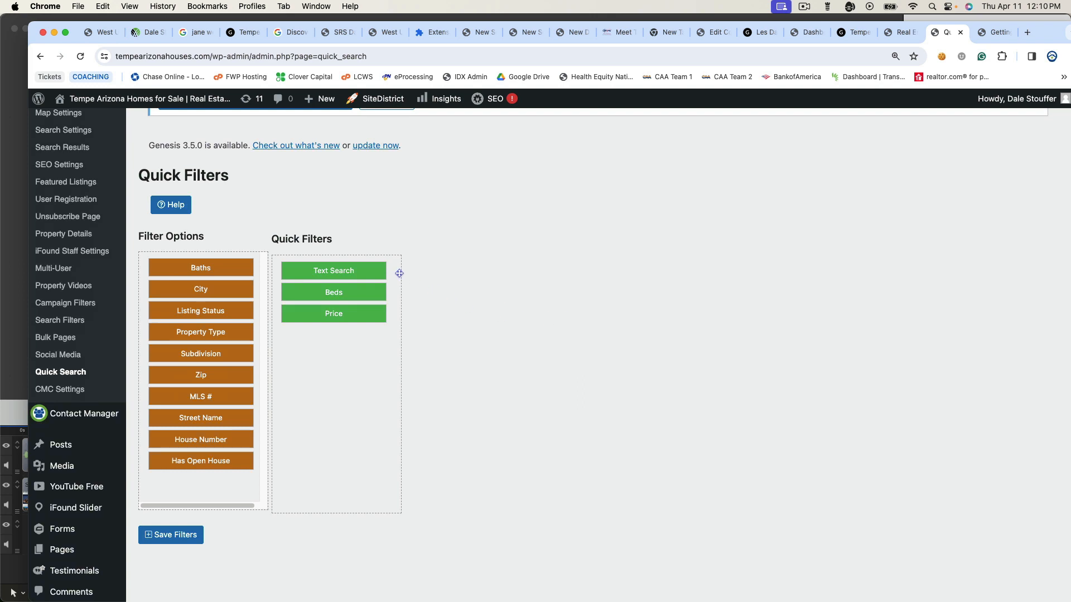
pyautogui.scroll(-1, 397, 282)
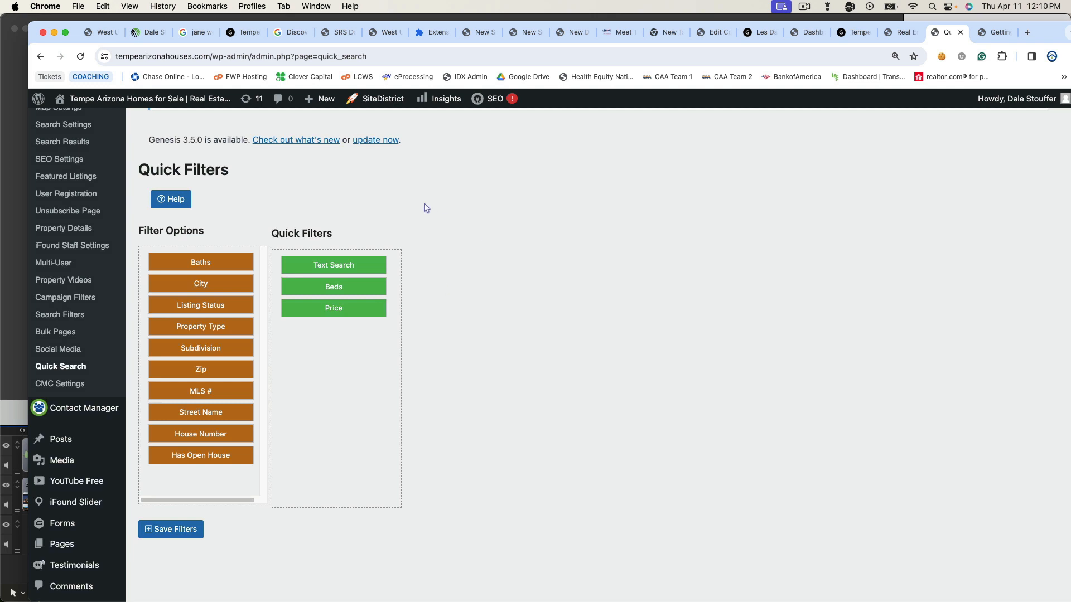
# - View the live Tempe Arizona Houses homepage in a new tab, then return to Quick Filters
pyautogui.moveTo(124, 98)
pyautogui.rightClick(78, 120)
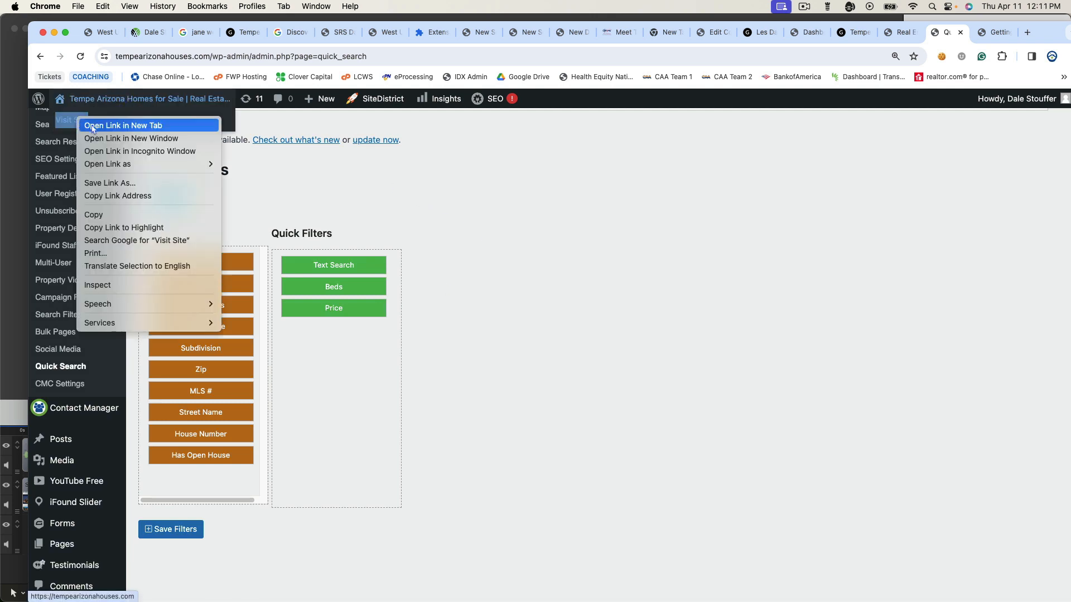
pyautogui.click(92, 126)
pyautogui.click(947, 33)
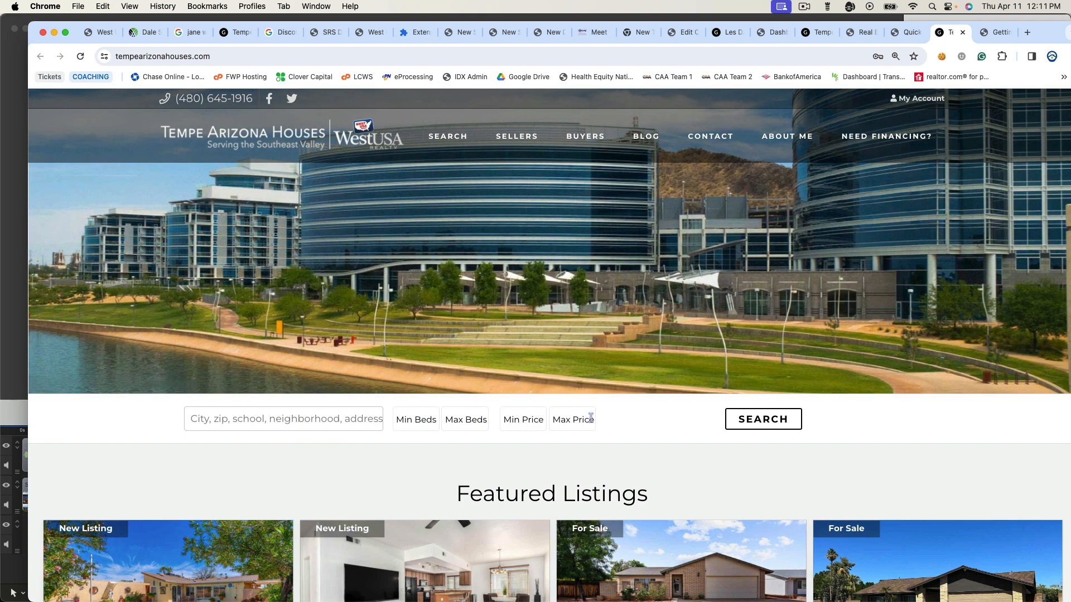
pyautogui.click(908, 34)
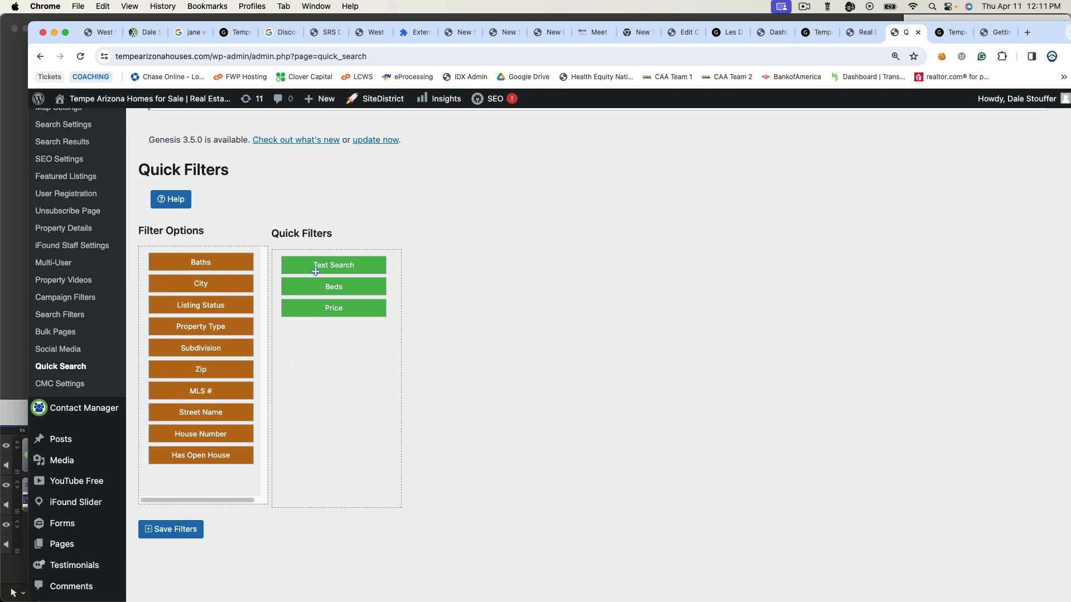
pyautogui.scroll(-1, 186, 538)
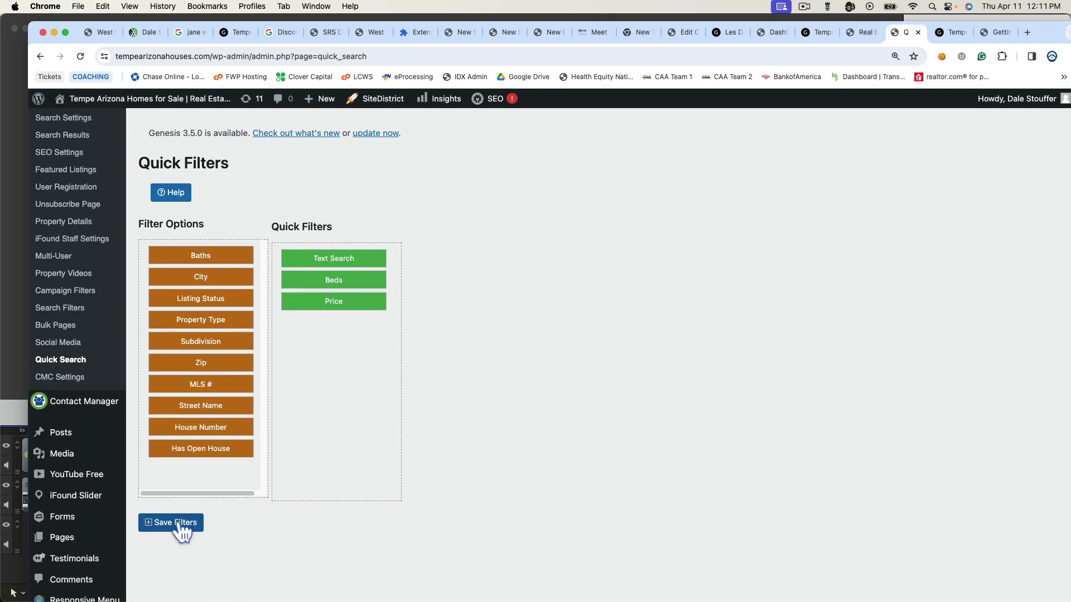